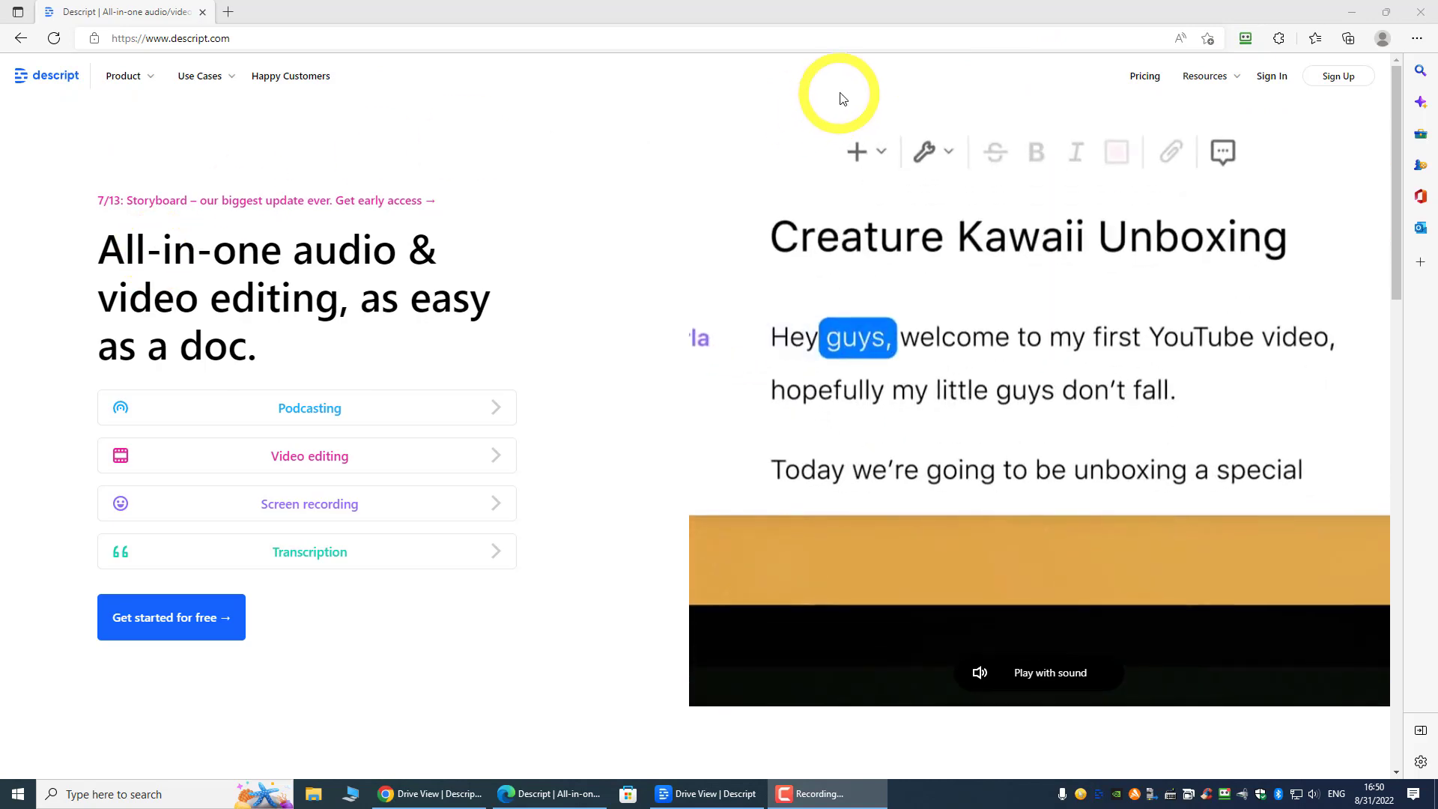
# - Open Descript's Pricing page and briefly highlight the Creator plan's transcription hours
pyautogui.click(1145, 78)
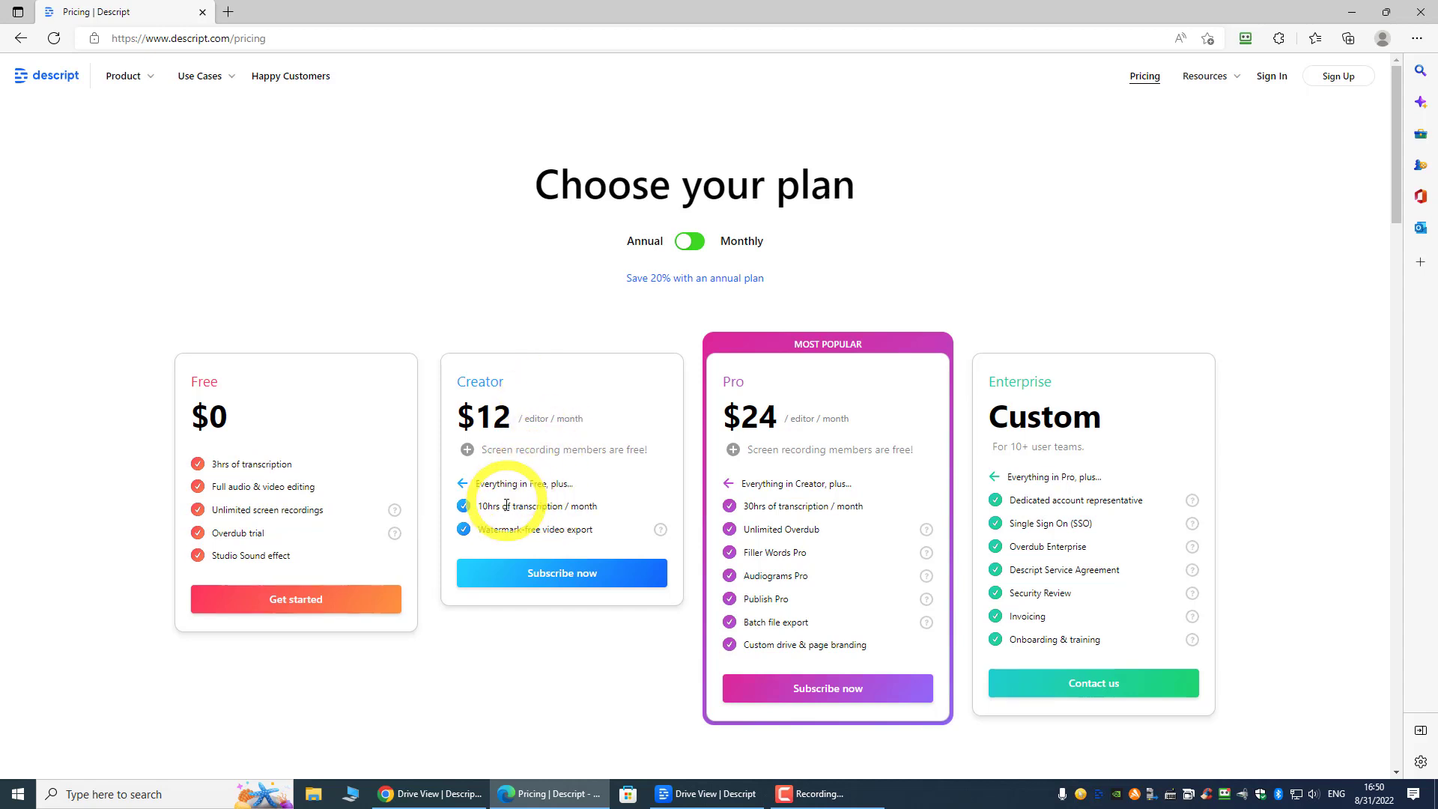
pyautogui.moveTo(478, 506); pyautogui.dragTo(546, 506)
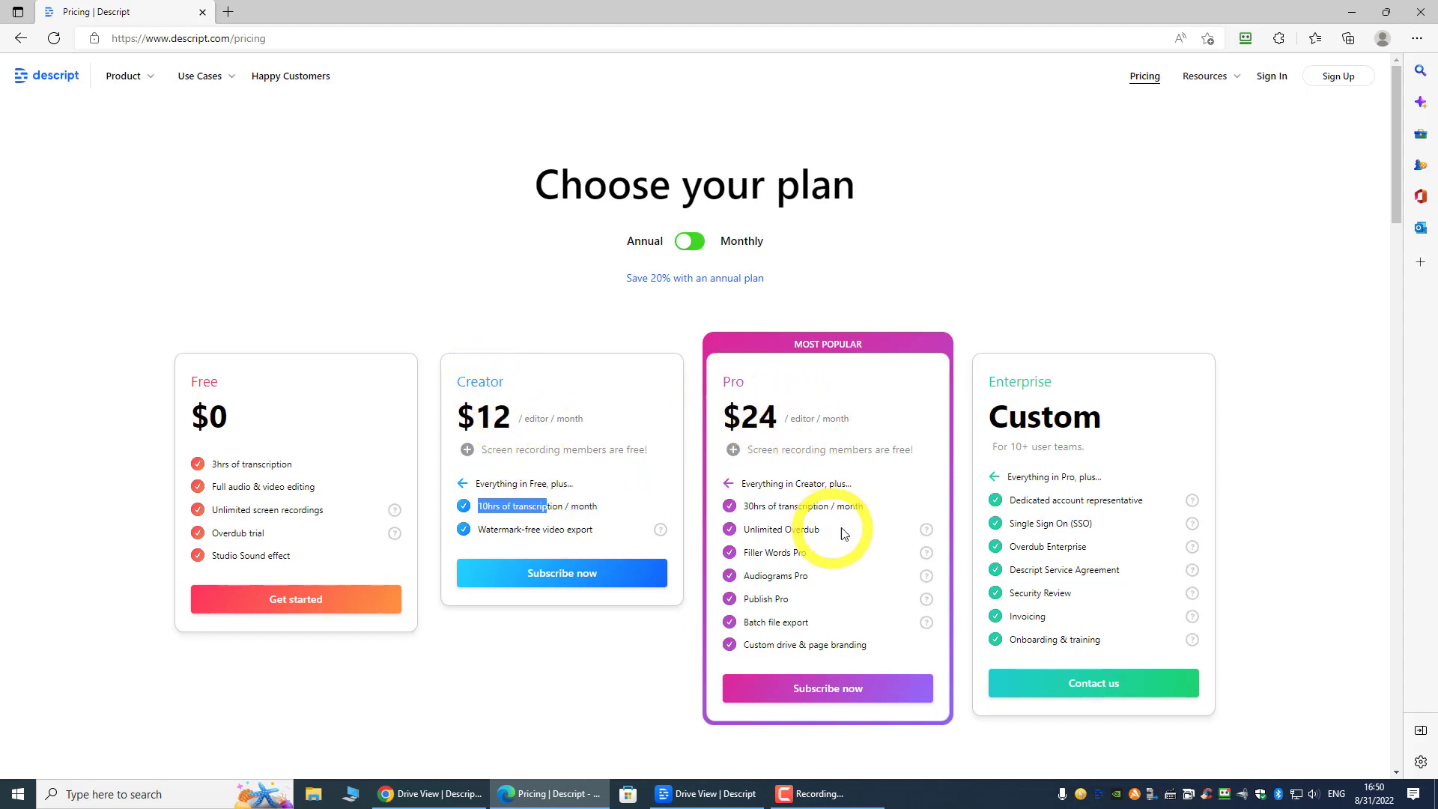
pyautogui.click(320, 667)
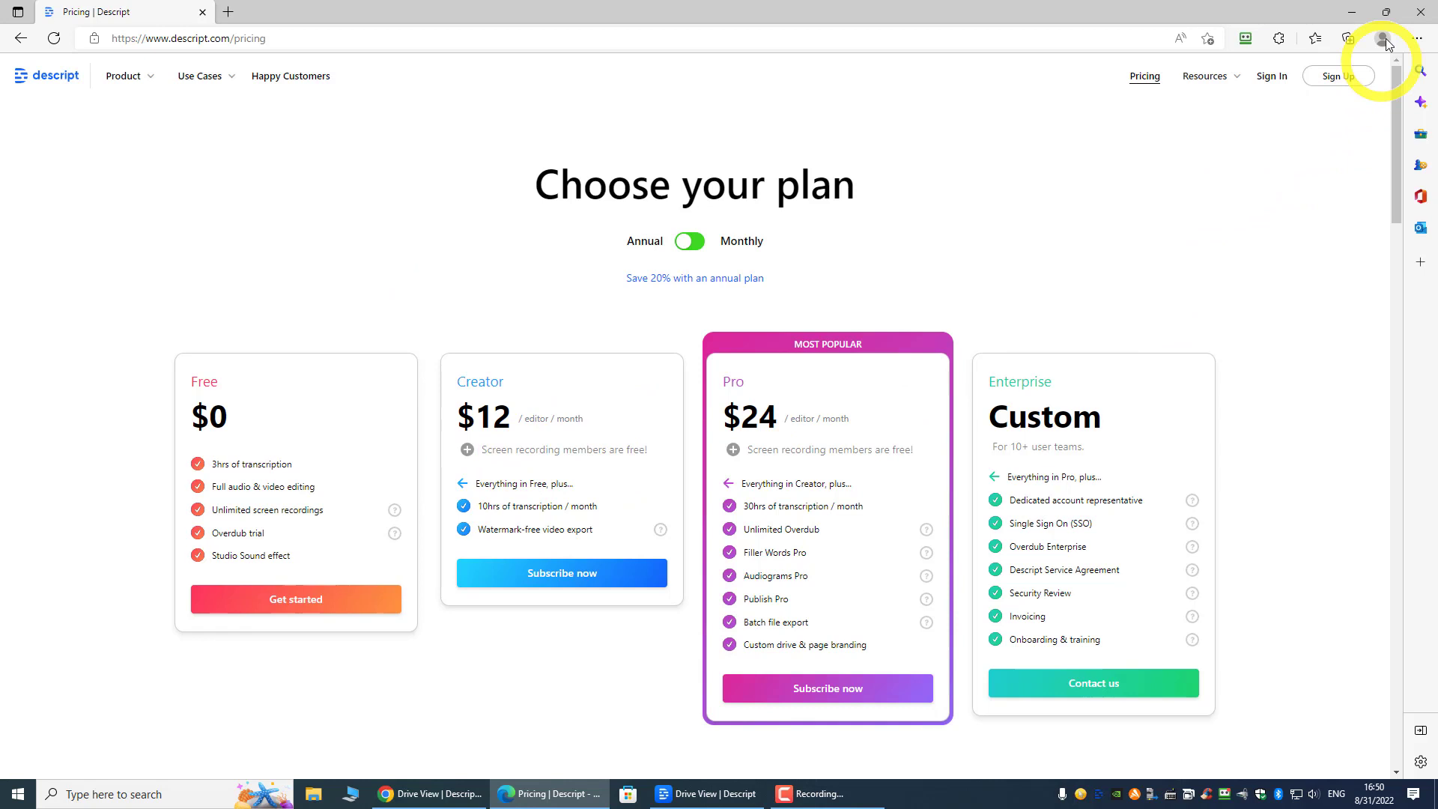
# - Close the Edge pricing window and minimize Chrome's Drive View to show the desktop
pyautogui.click(1420, 12)
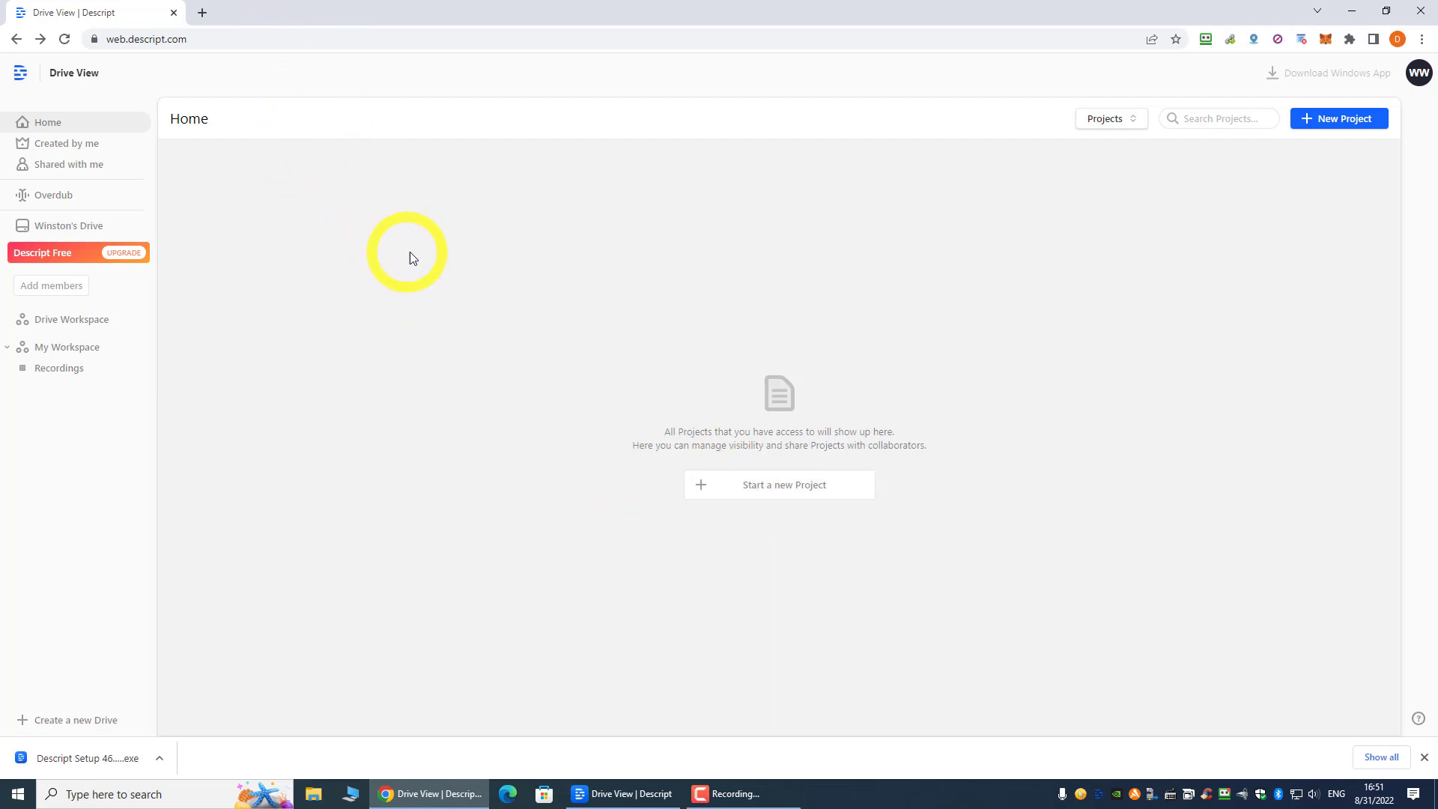
pyautogui.click(1338, 128)
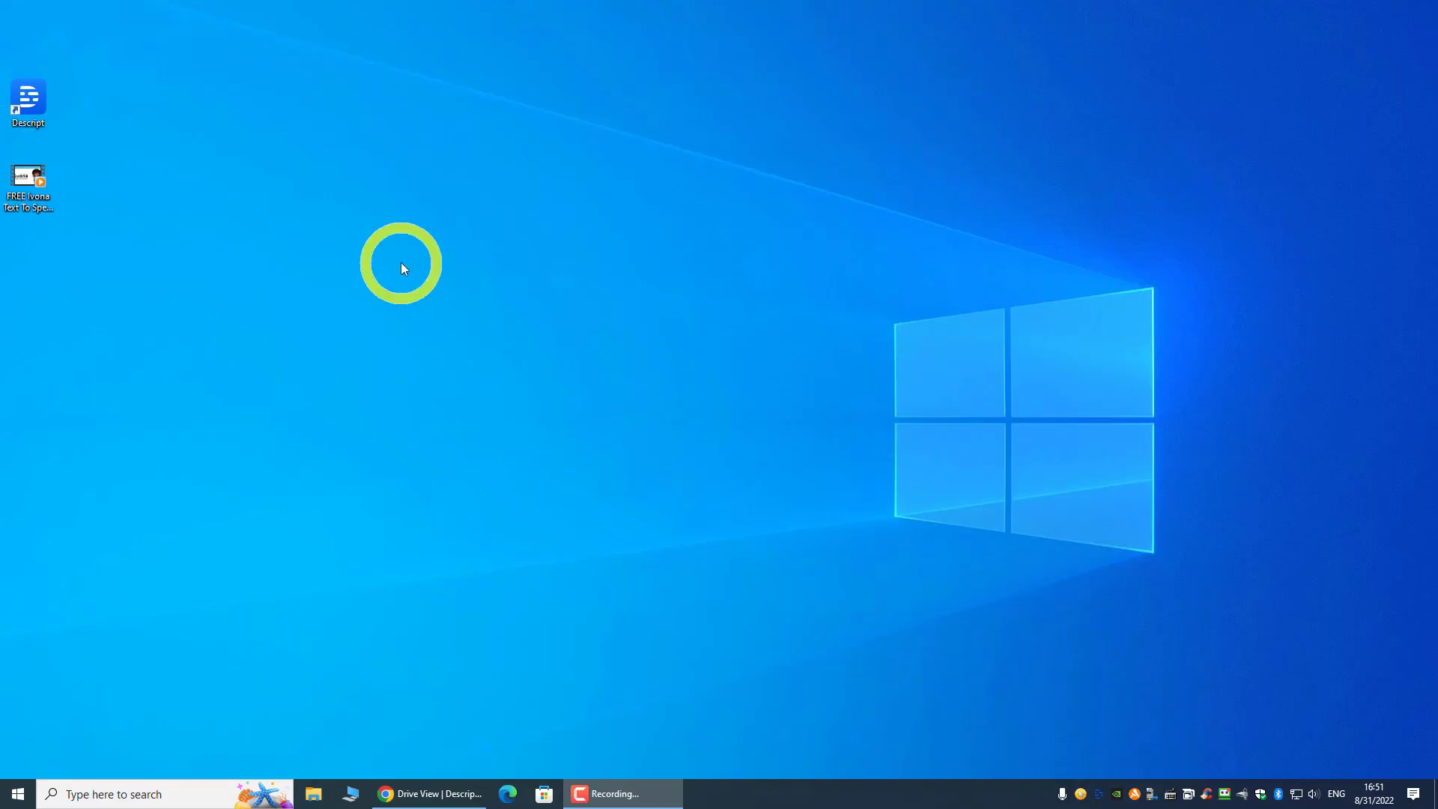
# - Launch Descript, create a project named 'test', and drop in the Ivona video file
pyautogui.doubleClick(30, 109)
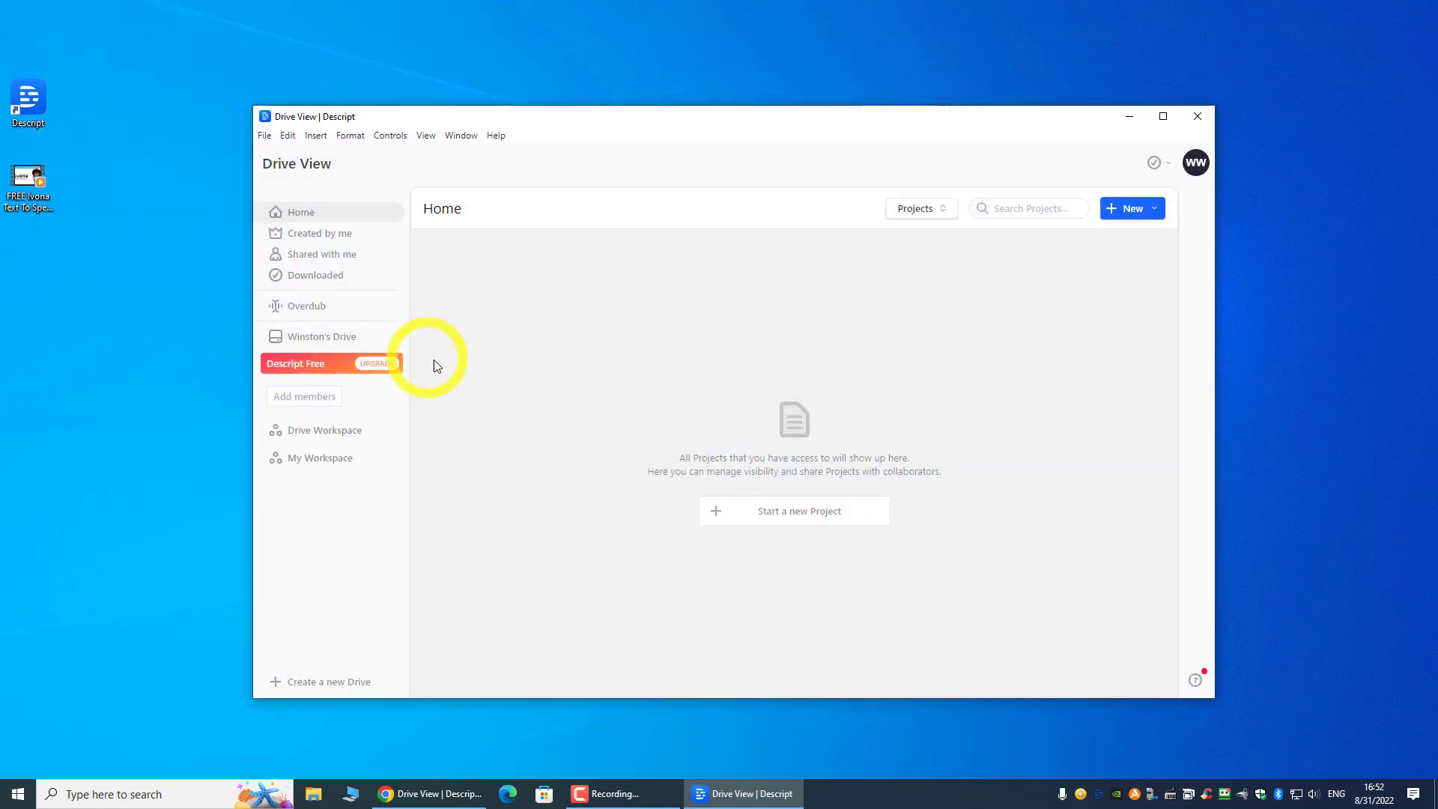
pyautogui.click(763, 512)
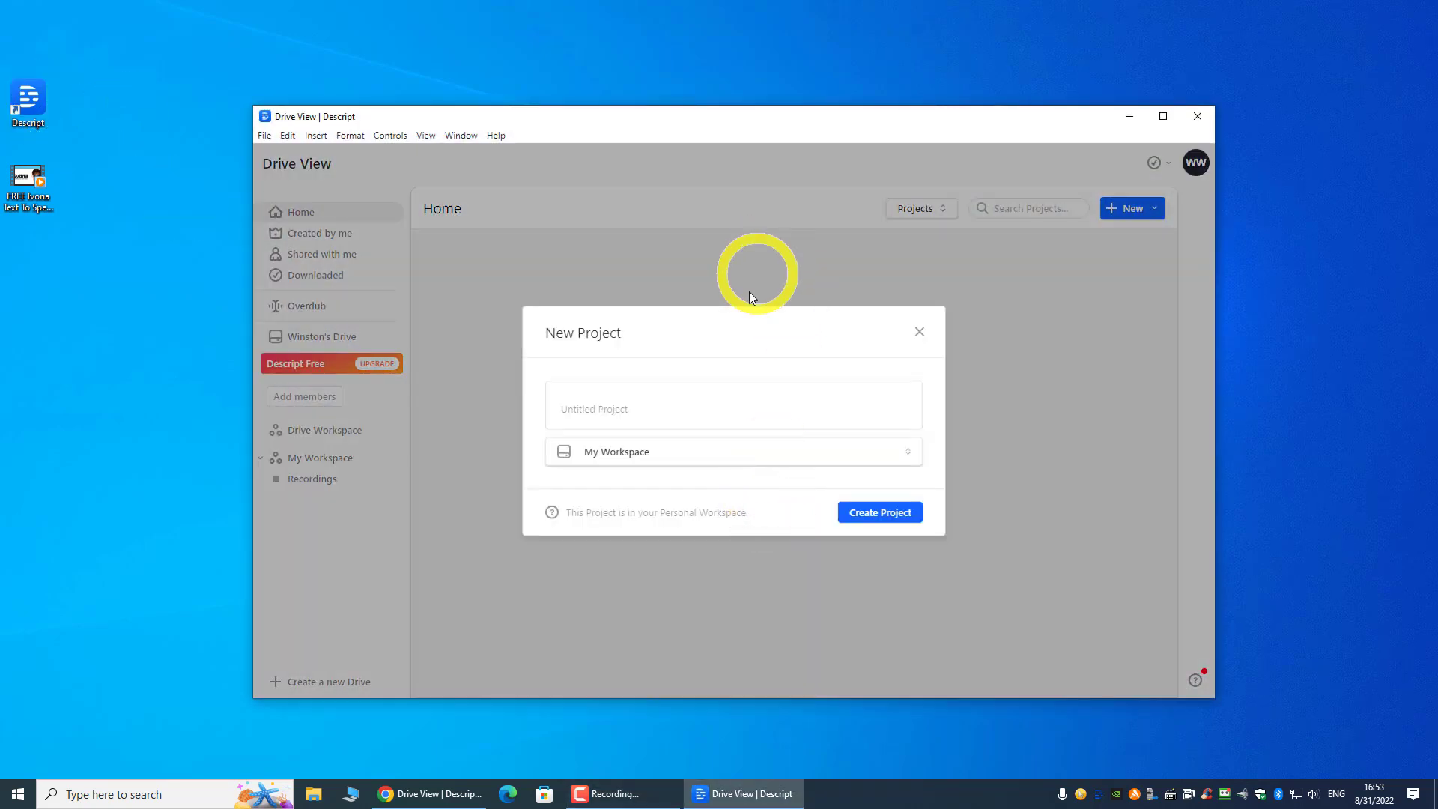
pyautogui.write('test')
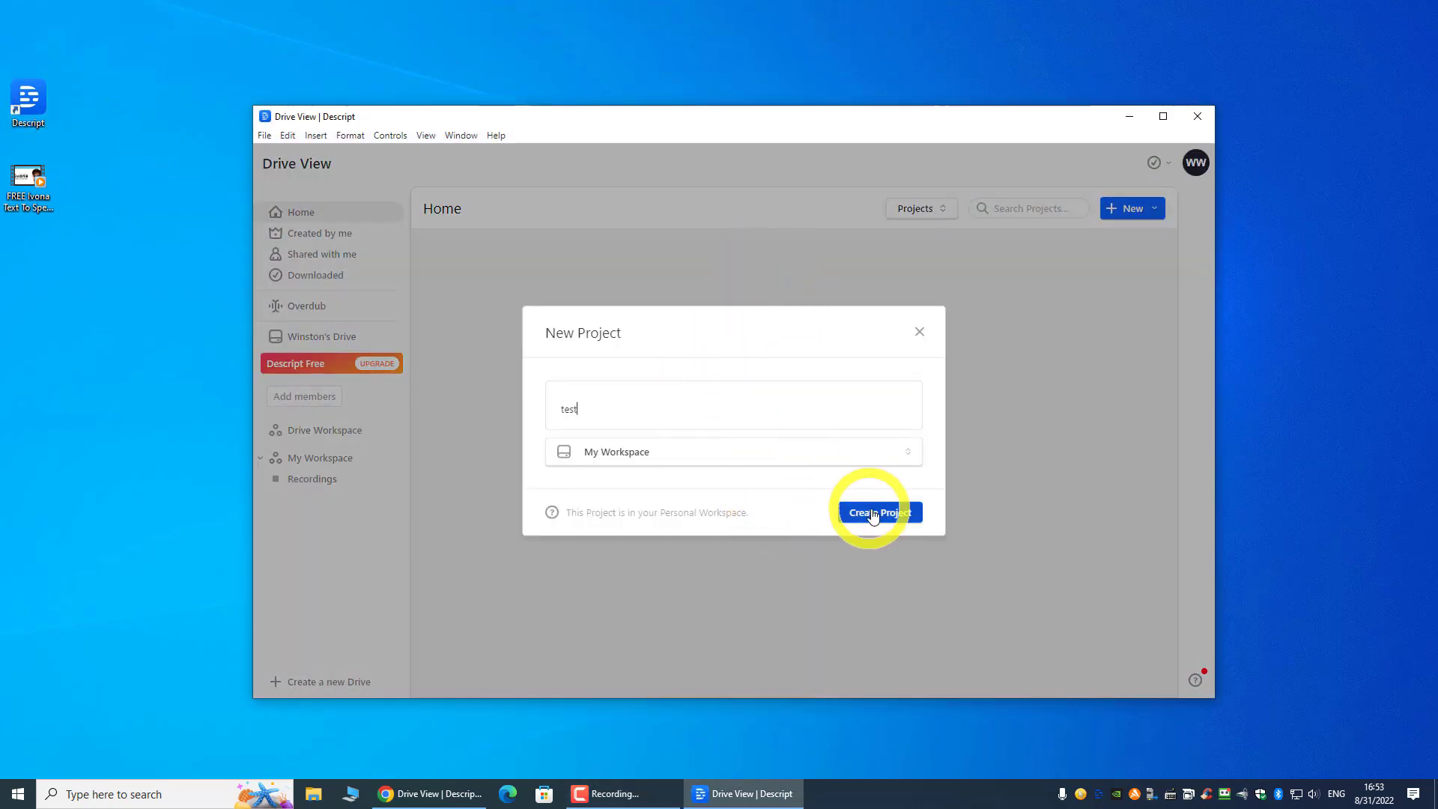
pyautogui.click(876, 513)
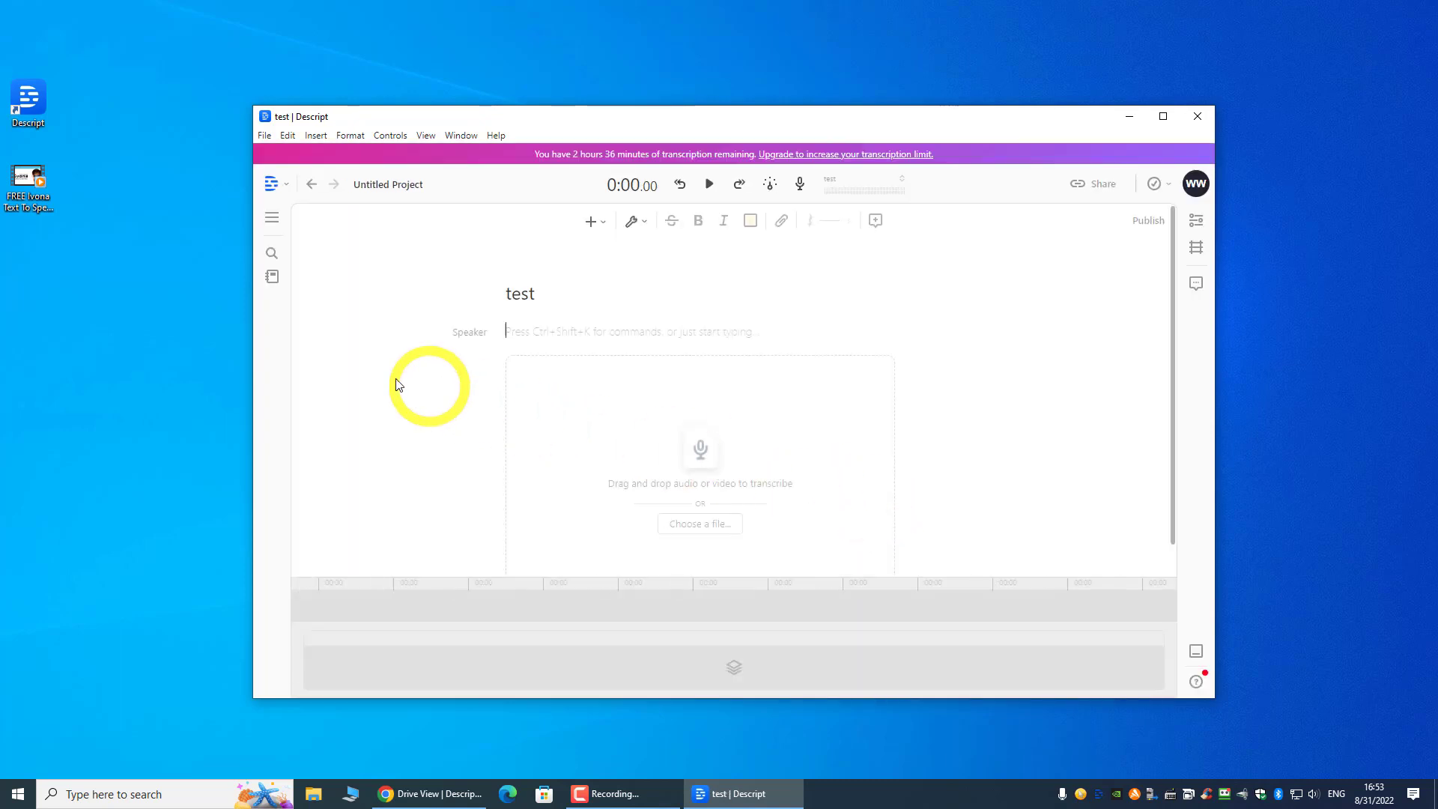
pyautogui.moveTo(26, 182); pyautogui.dragTo(726, 493)
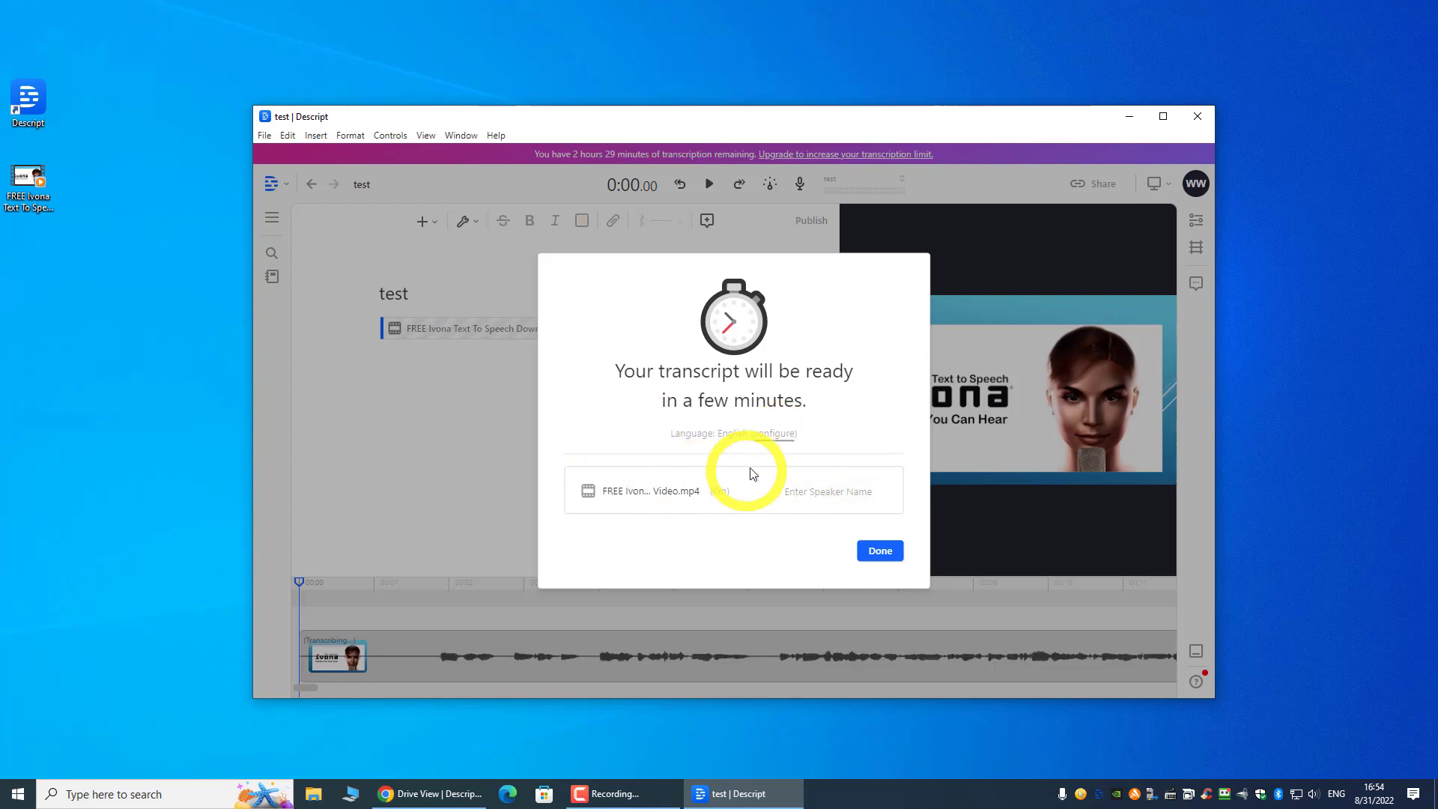
# - Run speaker detection on the clip with 3 speakers
pyautogui.click(817, 500)
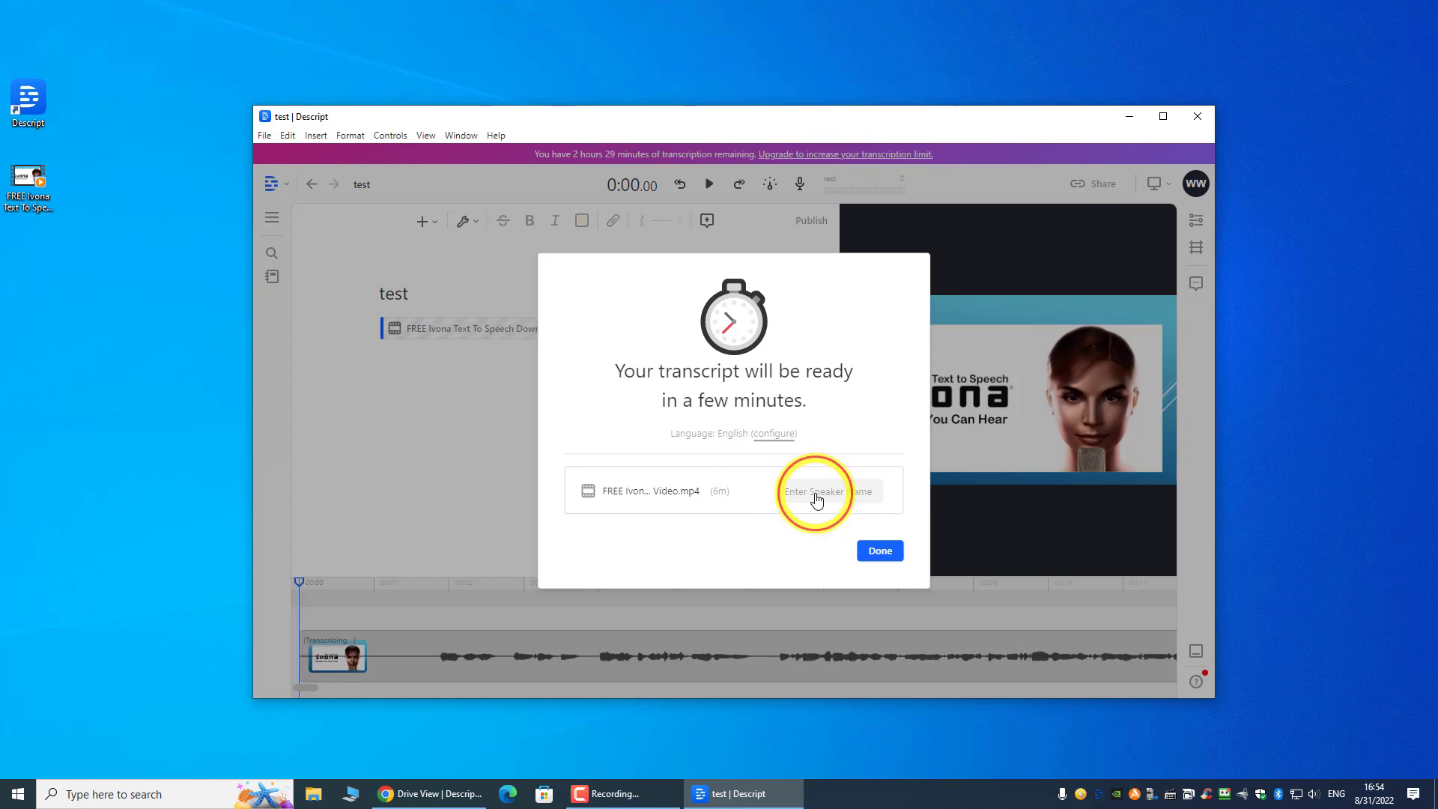
pyautogui.moveTo(825, 516)
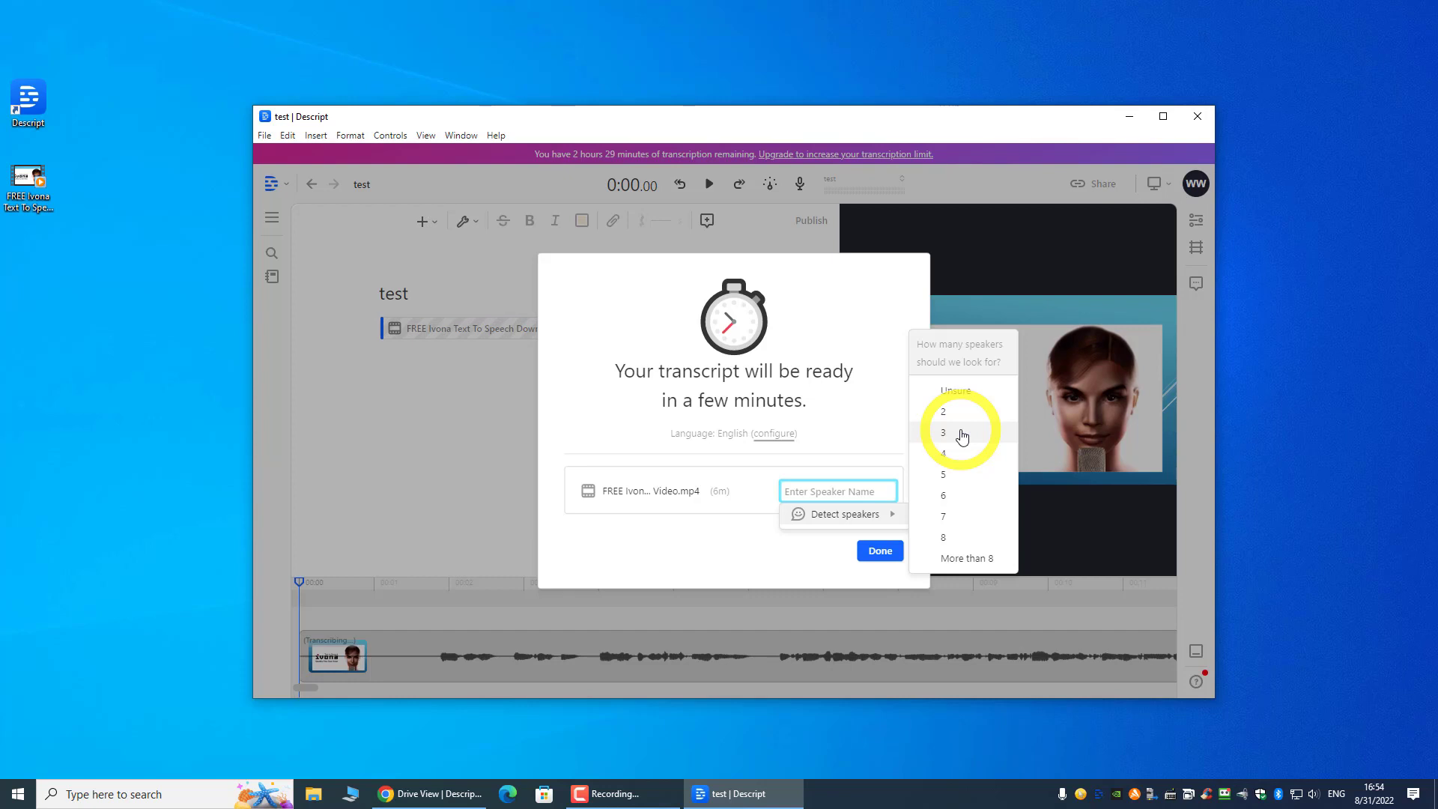
pyautogui.click(963, 435)
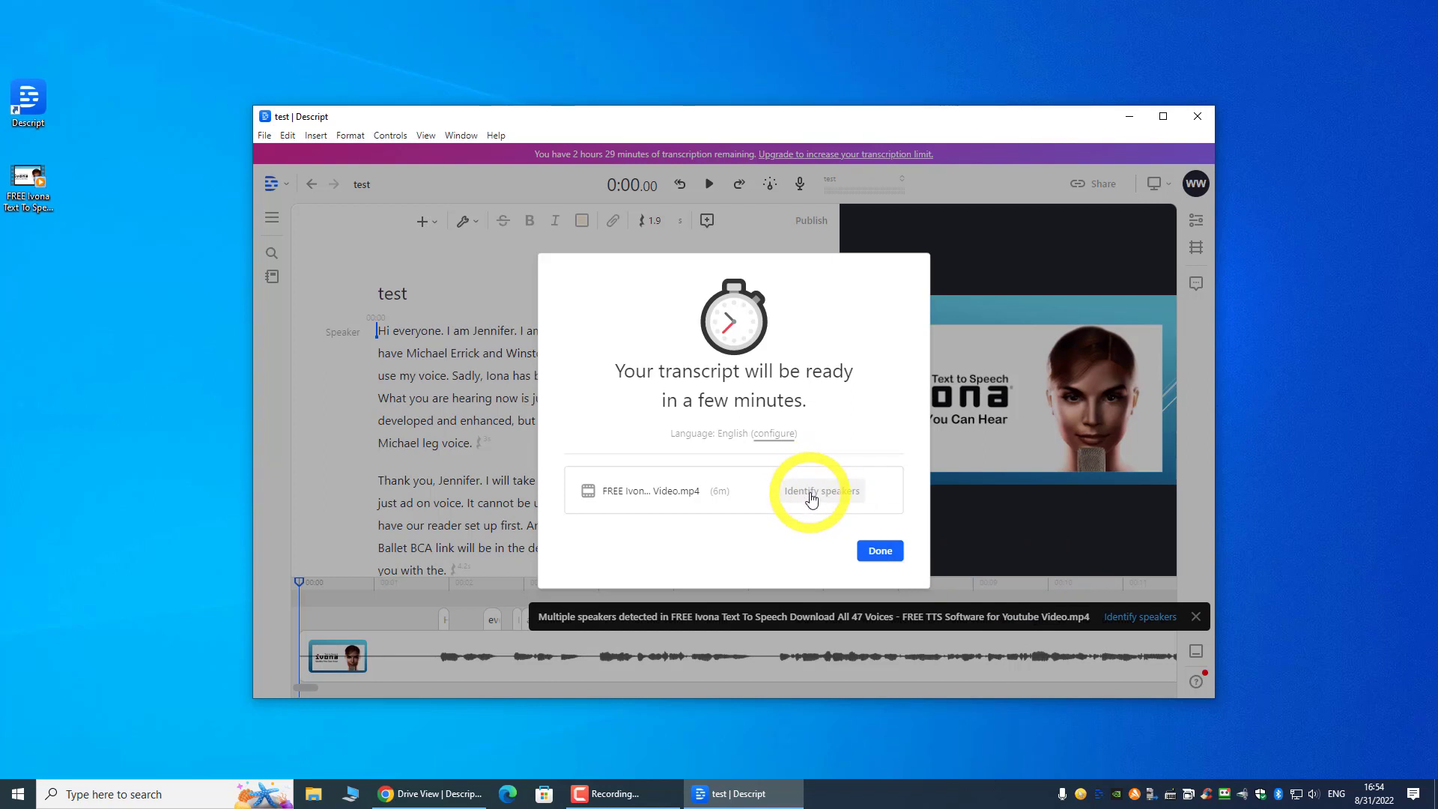
# - Name the first detected speaker, fixing a misspelling, and assign it to the first clip
pyautogui.click(812, 499)
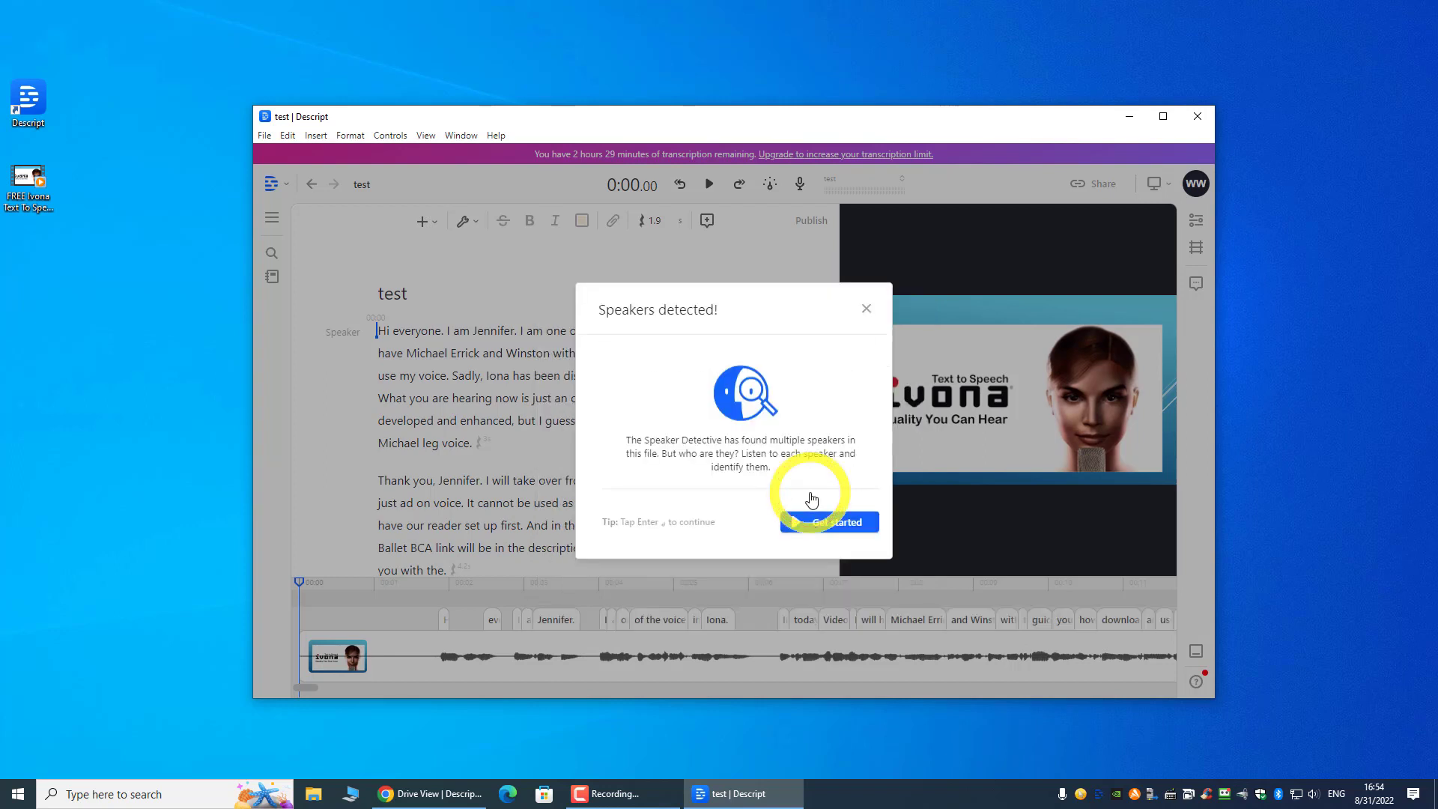
pyautogui.click(824, 523)
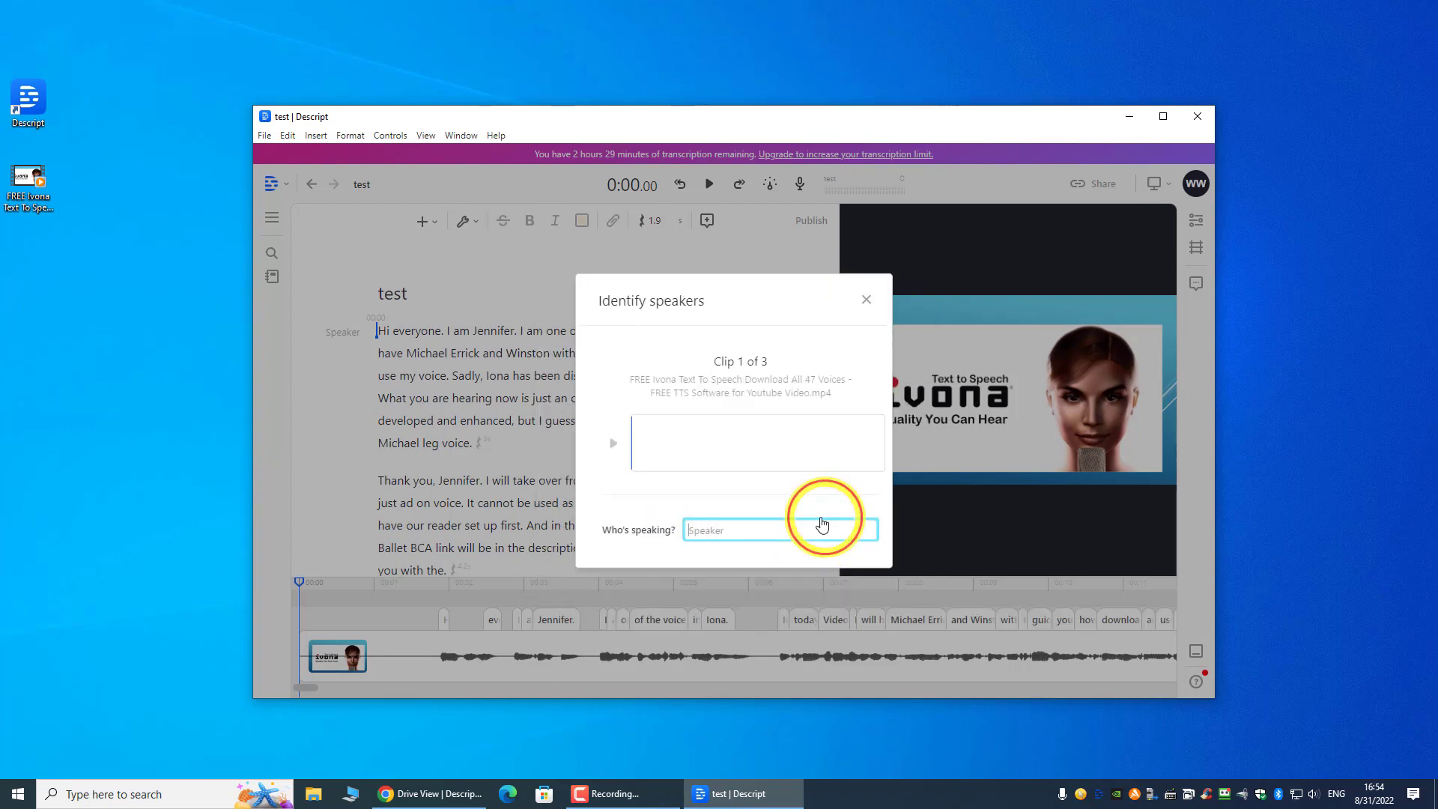
pyautogui.write('j')
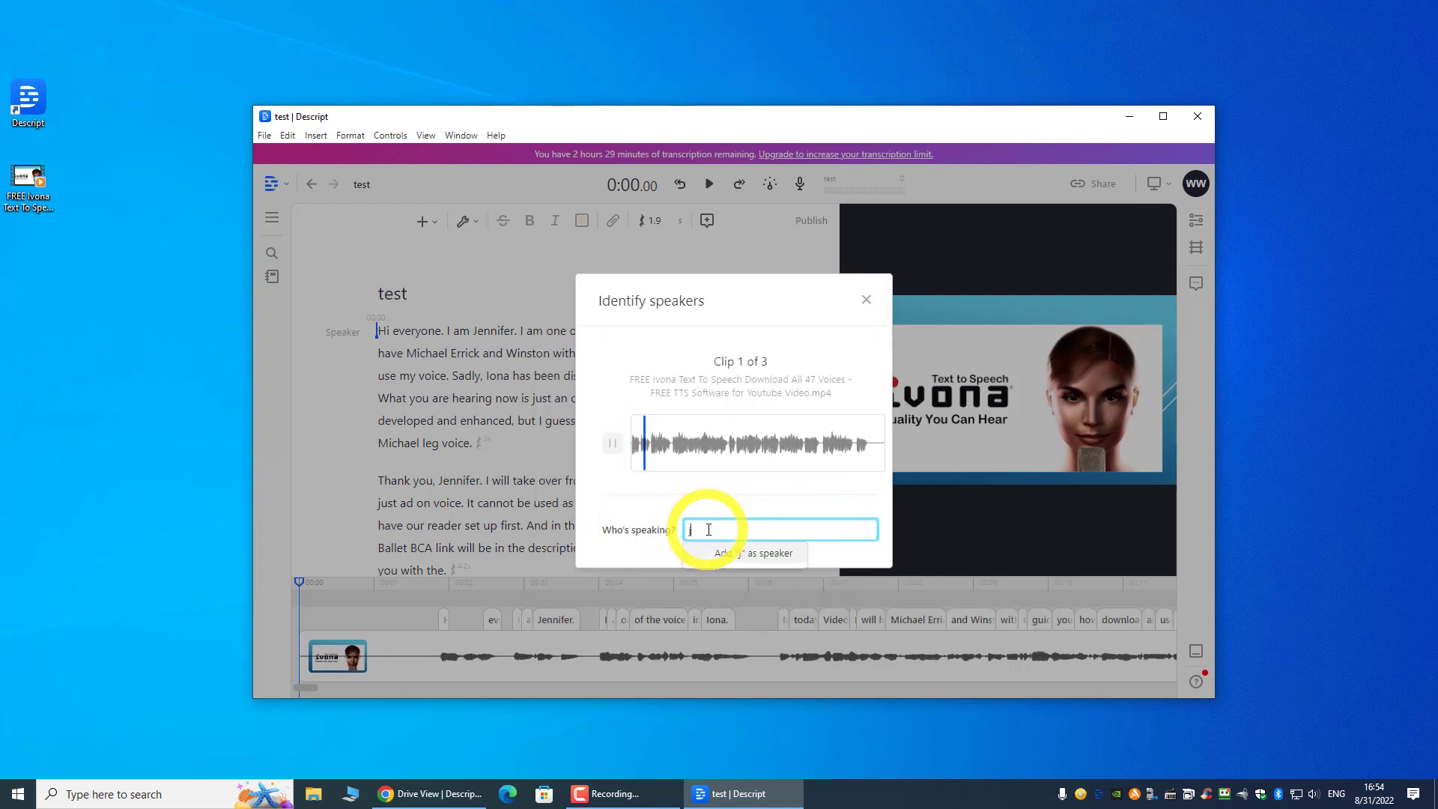
pyautogui.write('enniefer')
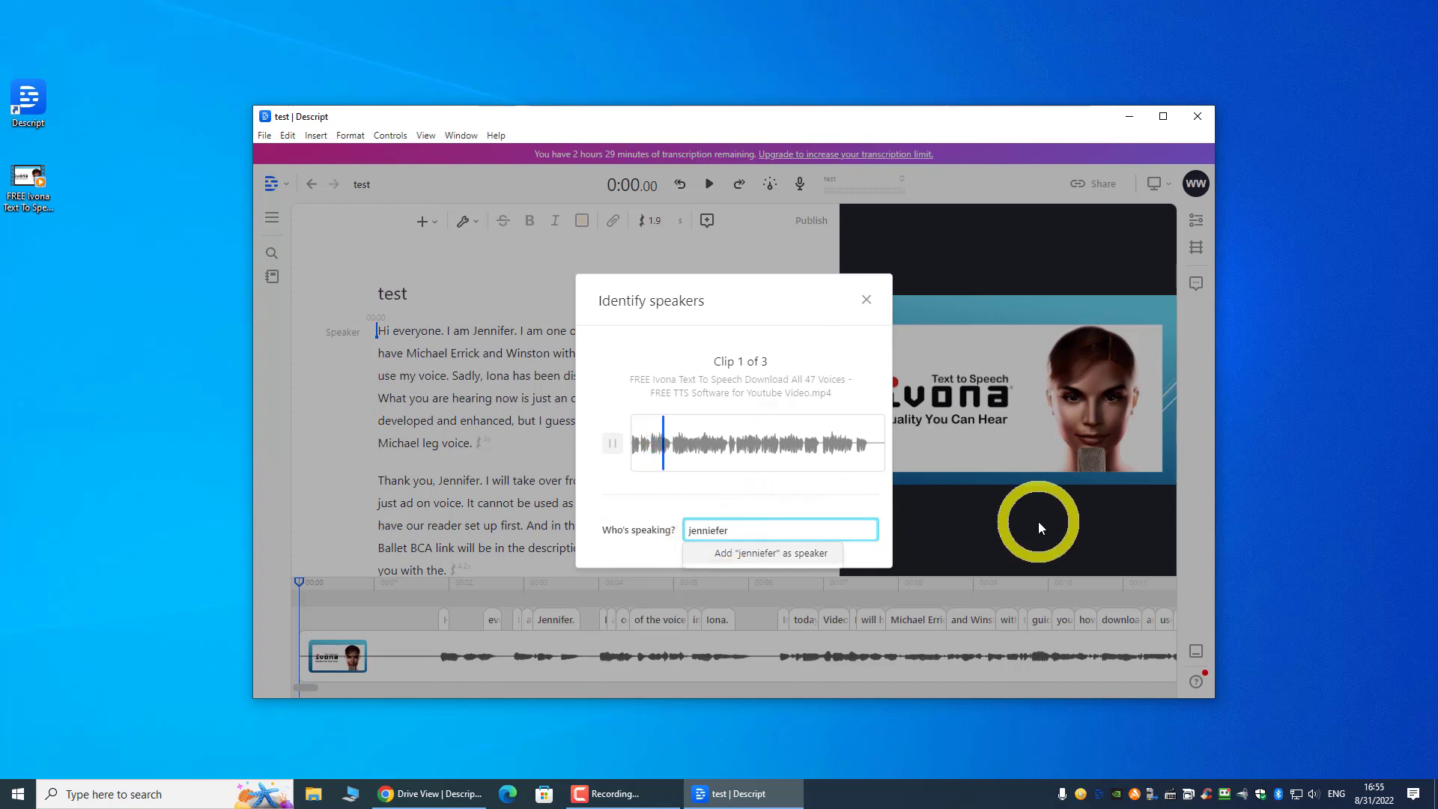
pyautogui.press('BackSpace')
pyautogui.press('BackSpace')
pyautogui.press('BackSpace')
pyautogui.press('BackSpace')
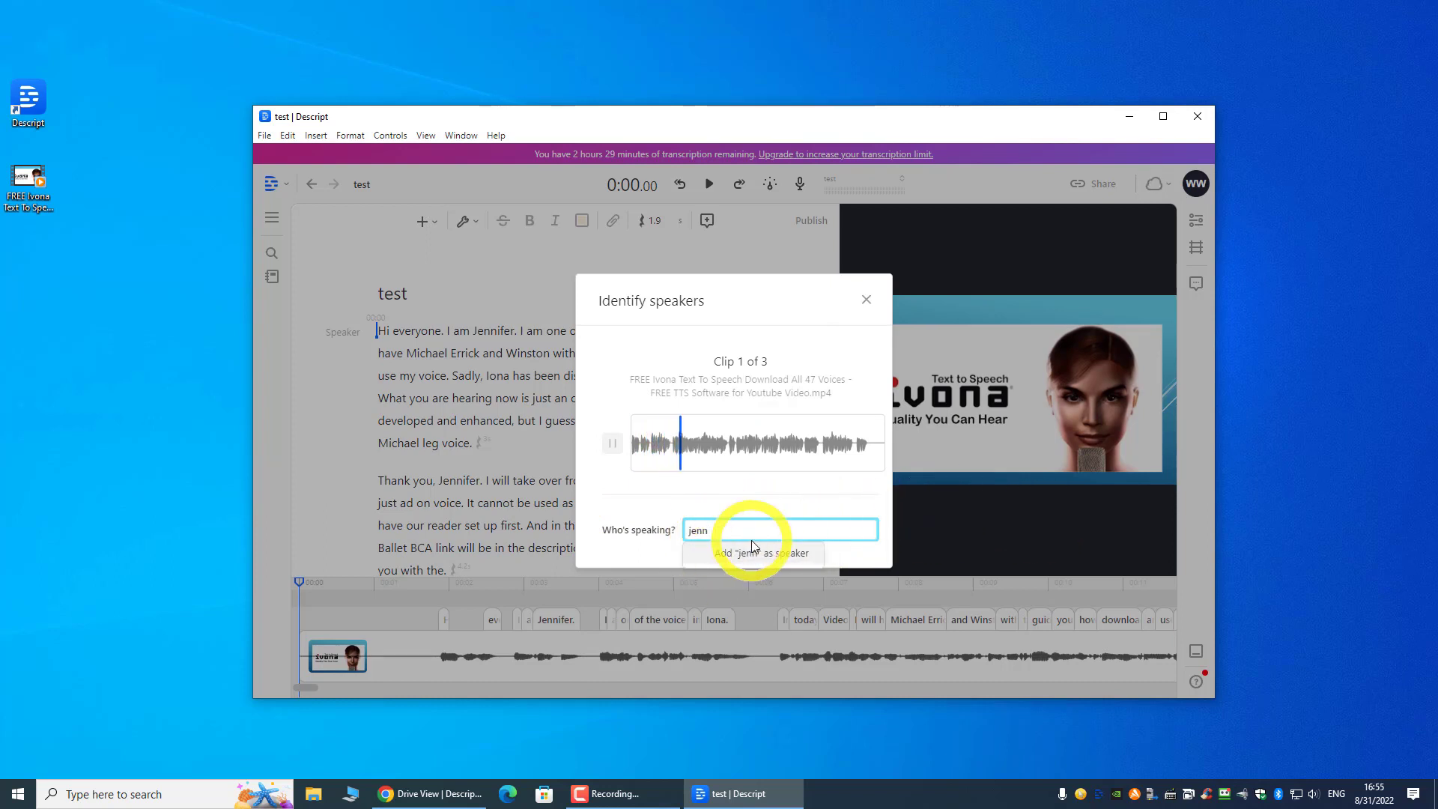
pyautogui.write('fe')
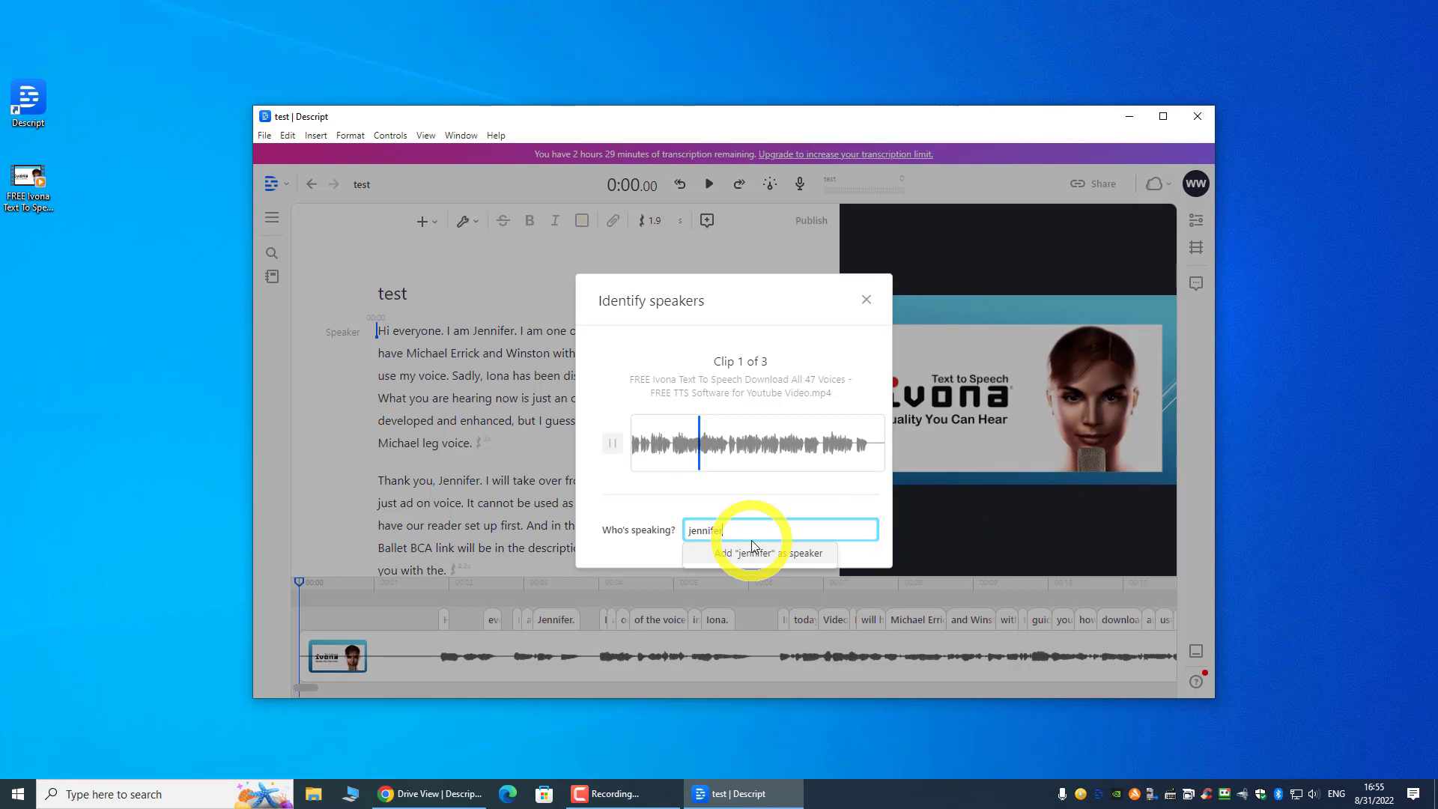
pyautogui.write('r')
pyautogui.click(757, 554)
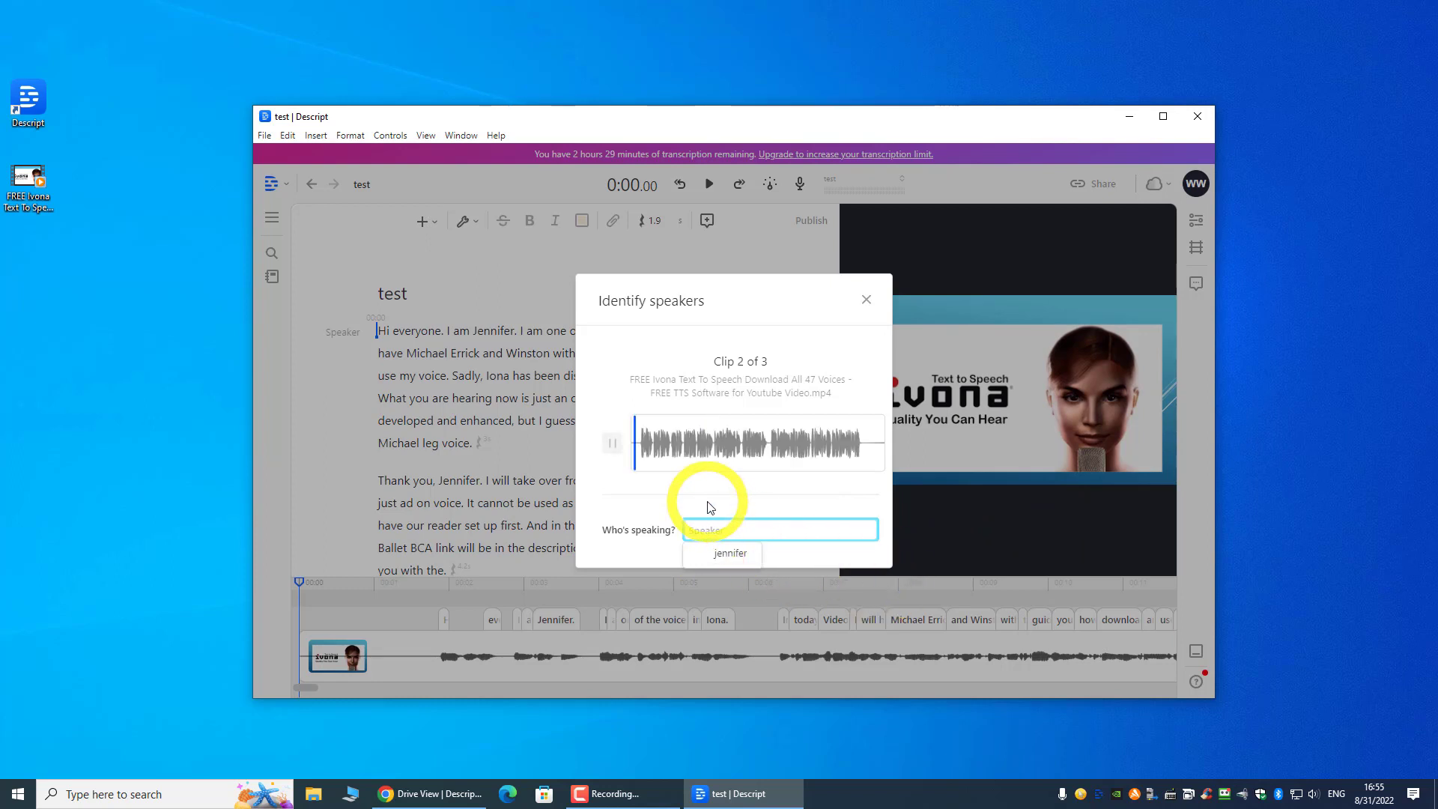
# - Name the second and third speakers and dismiss the speaker labels confirmation
pyautogui.click(727, 527)
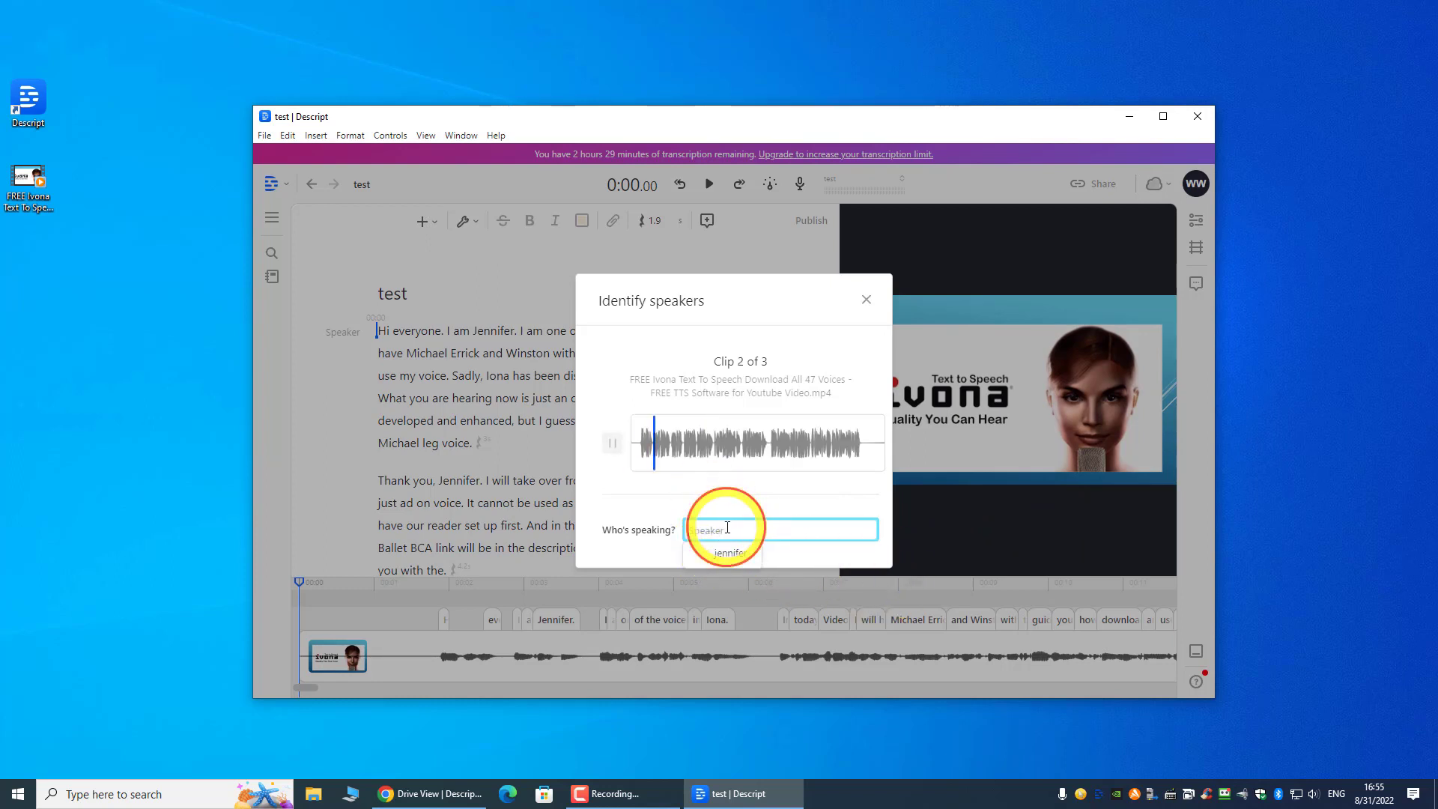
pyautogui.write('Eric')
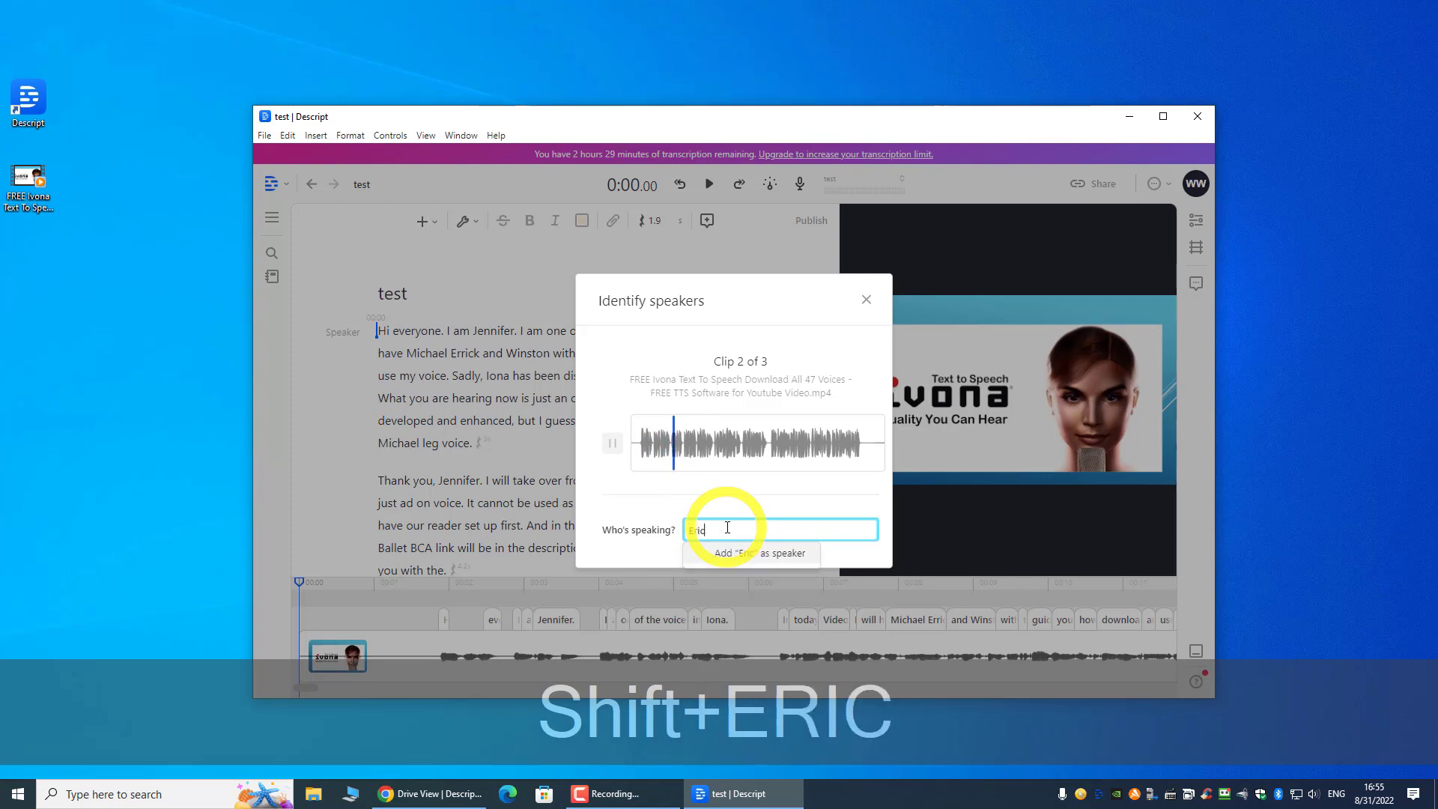
pyautogui.click(758, 554)
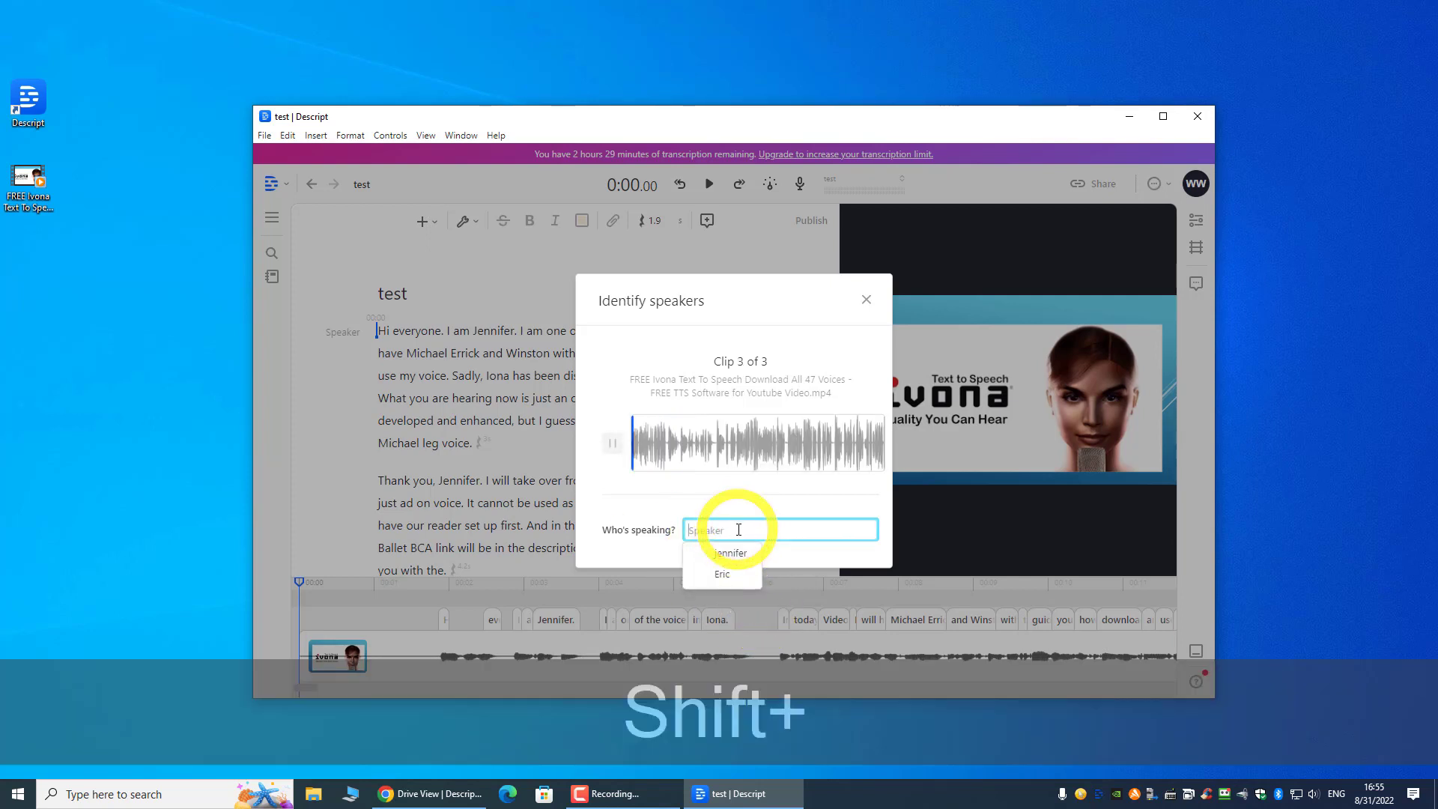
pyautogui.write('Winston')
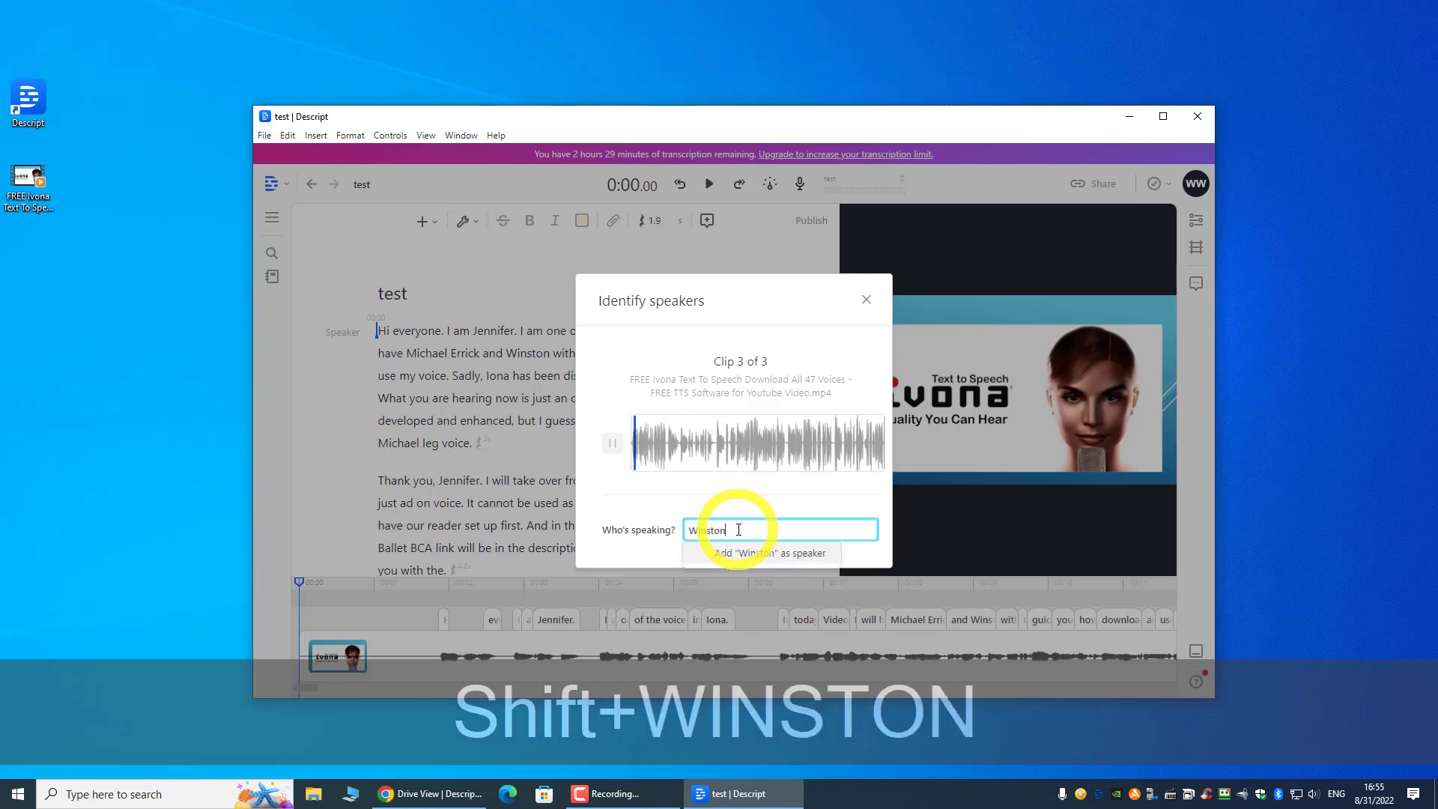
pyautogui.click(761, 560)
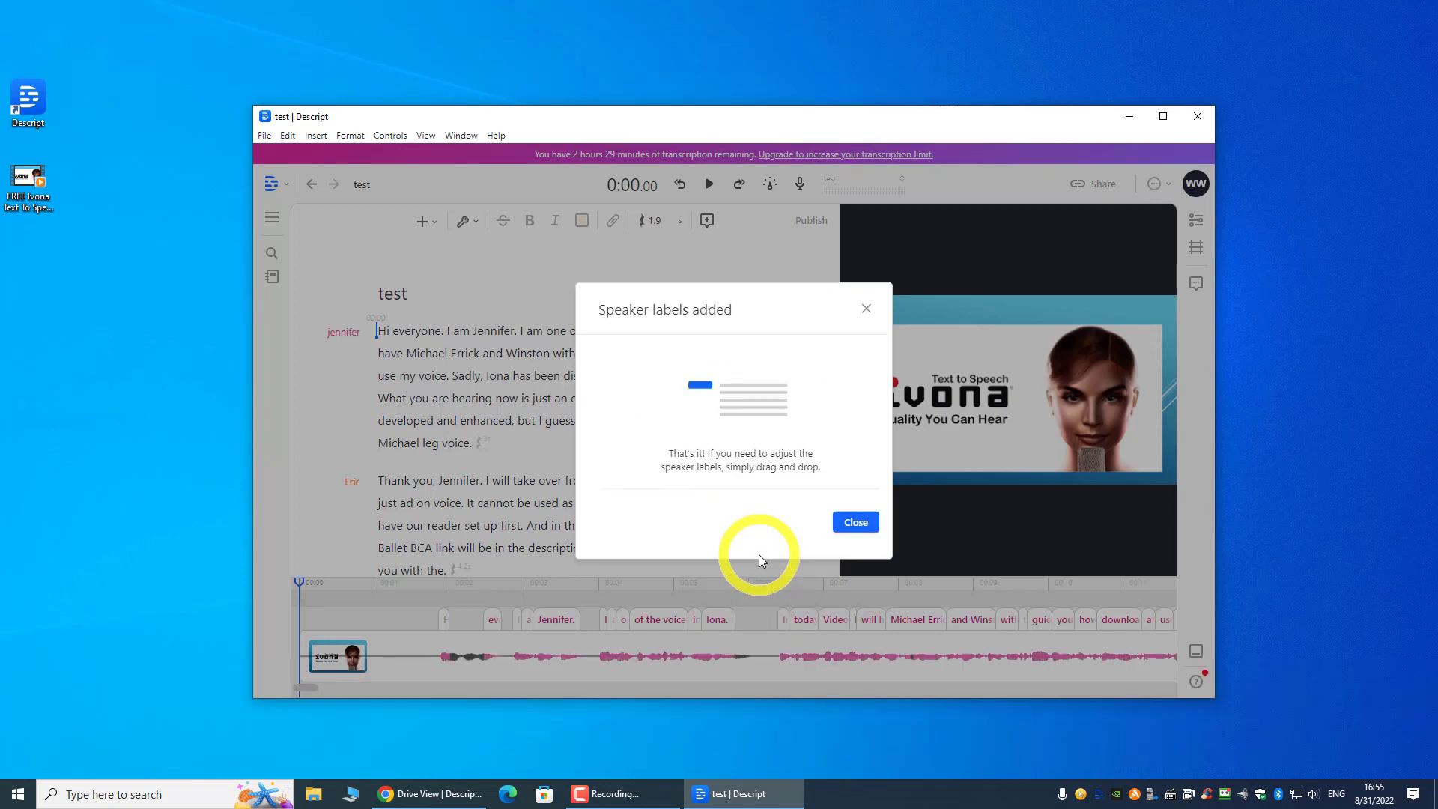
pyautogui.click(860, 523)
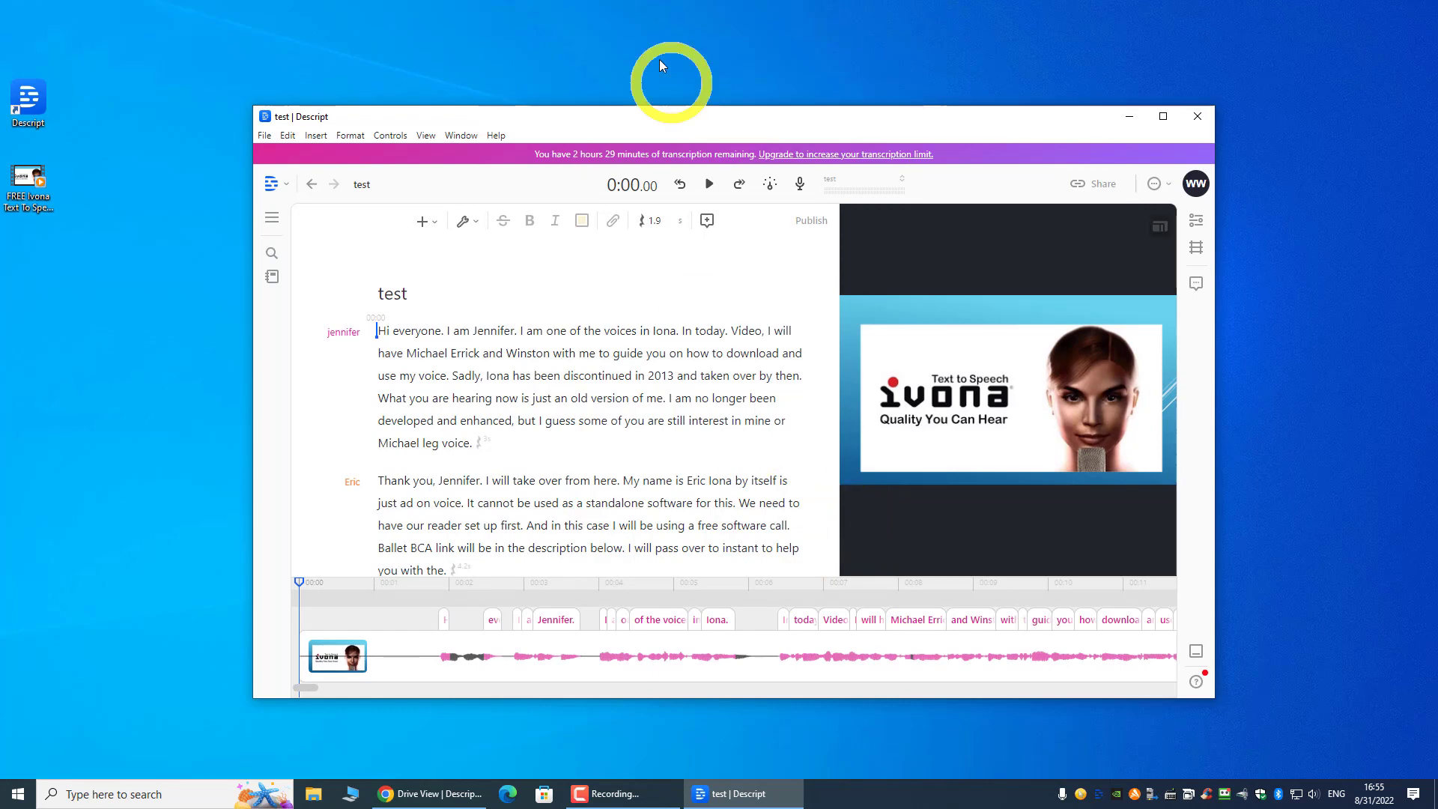
# - Maximize the editor, then start and abandon a correction of the word 'Iona'
pyautogui.doubleClick(895, 118)
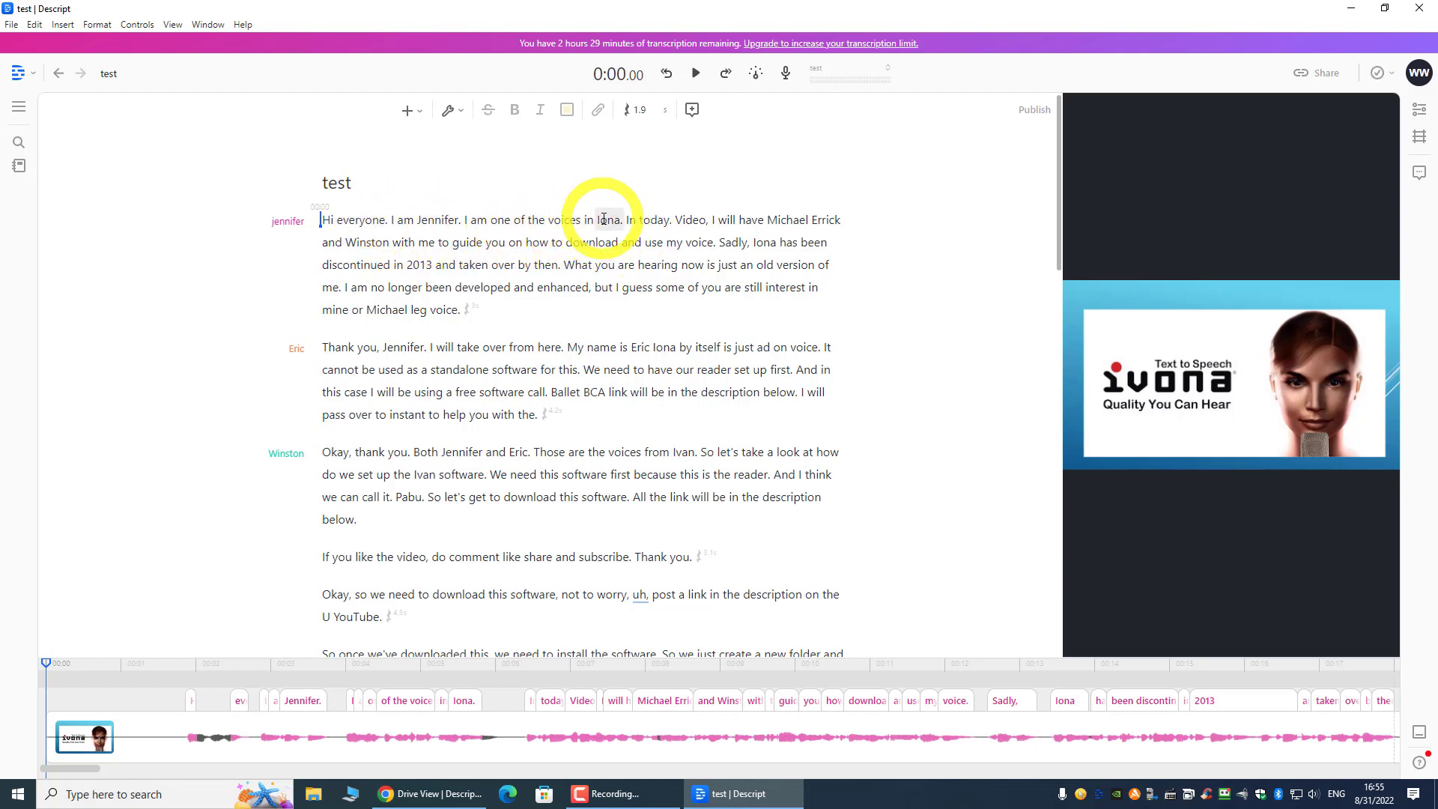
pyautogui.click(608, 224)
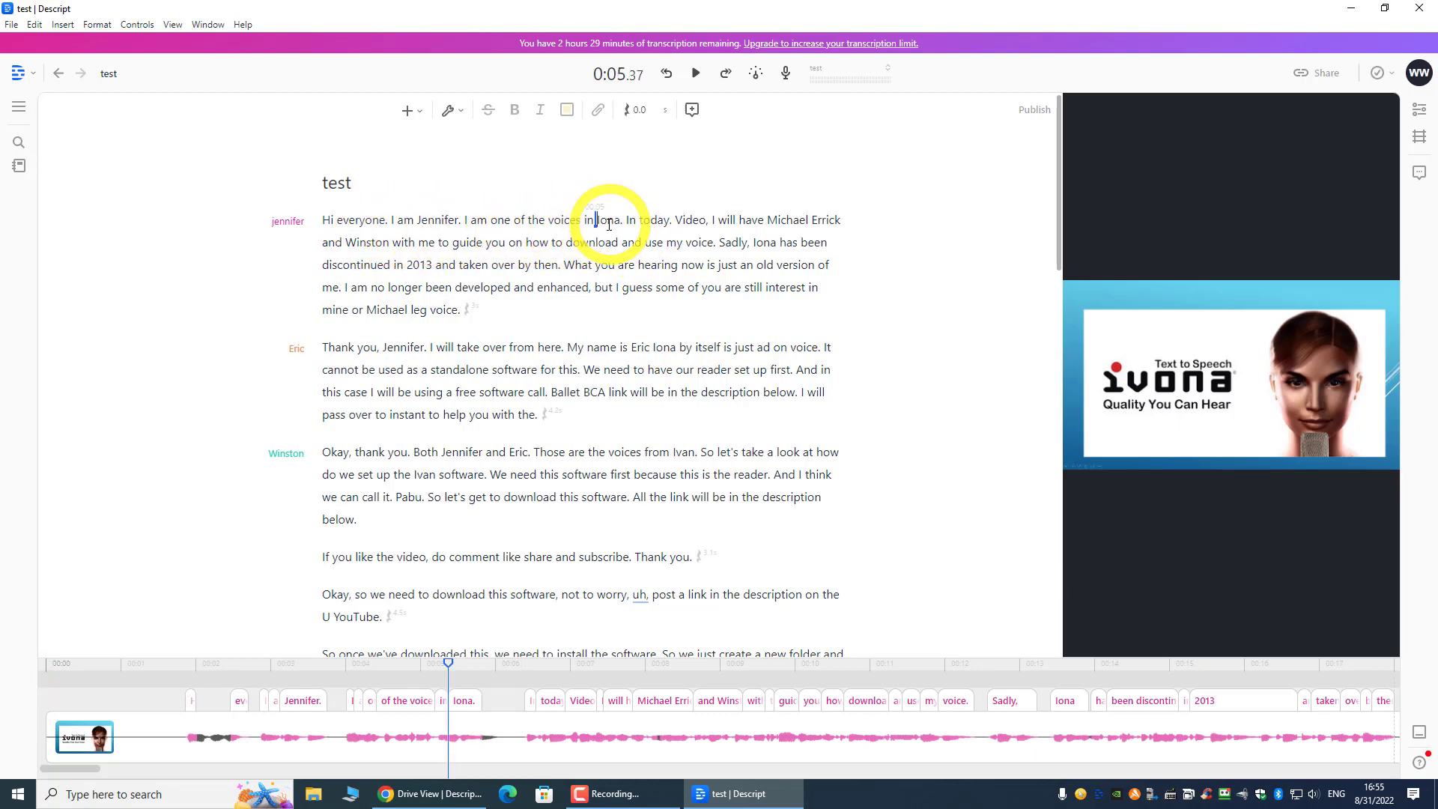
pyautogui.rightClick(608, 225)
pyautogui.click(608, 232)
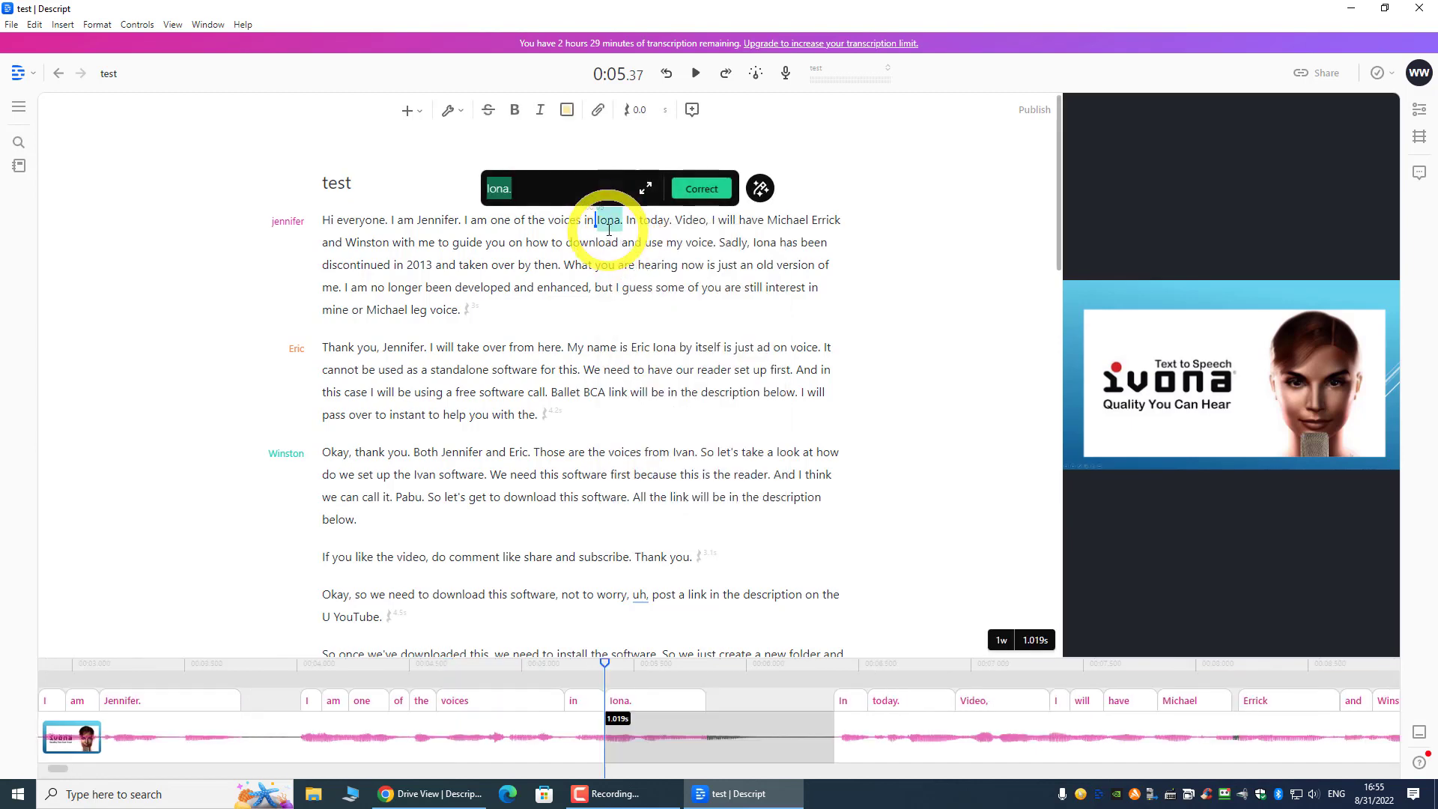
pyautogui.click(498, 191)
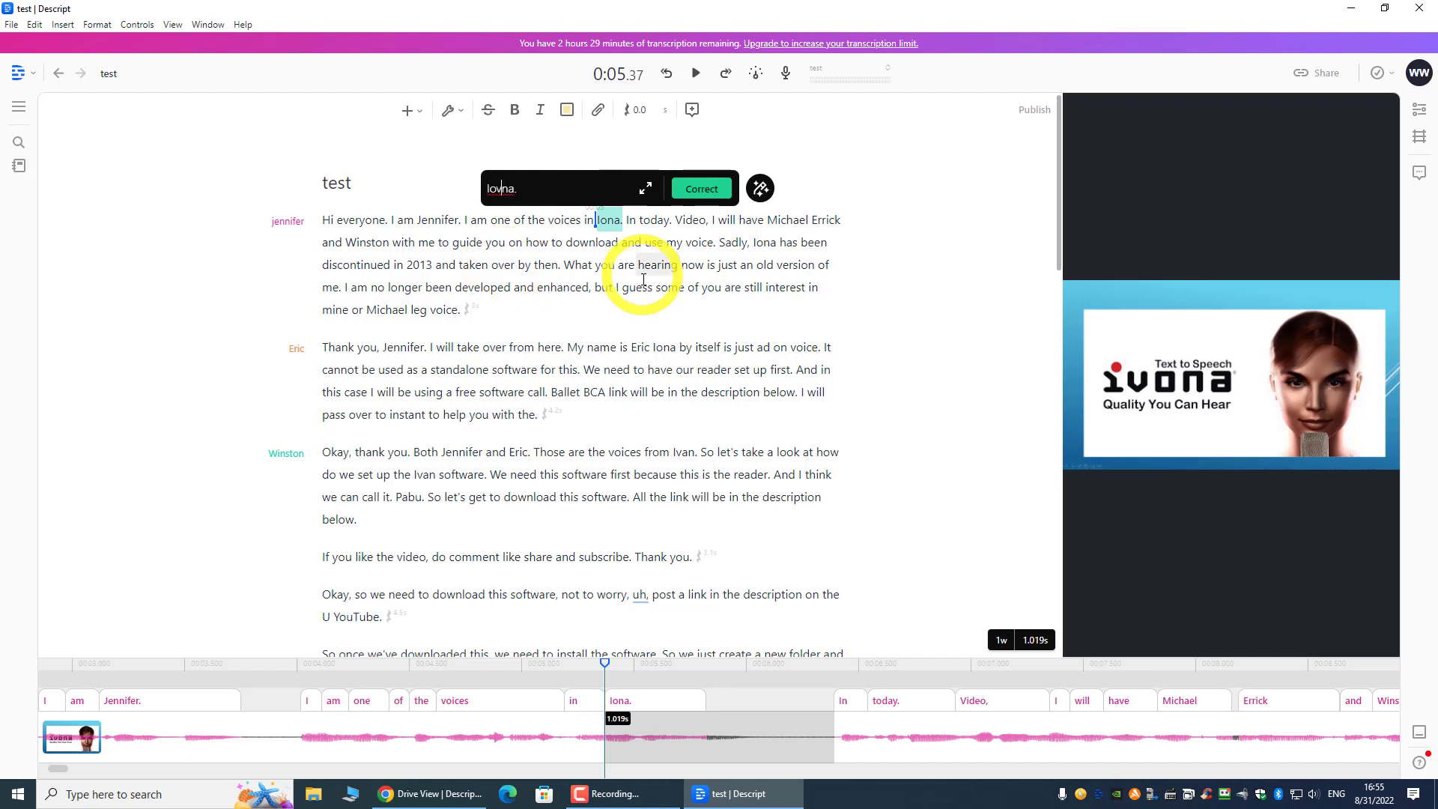
pyautogui.click(624, 287)
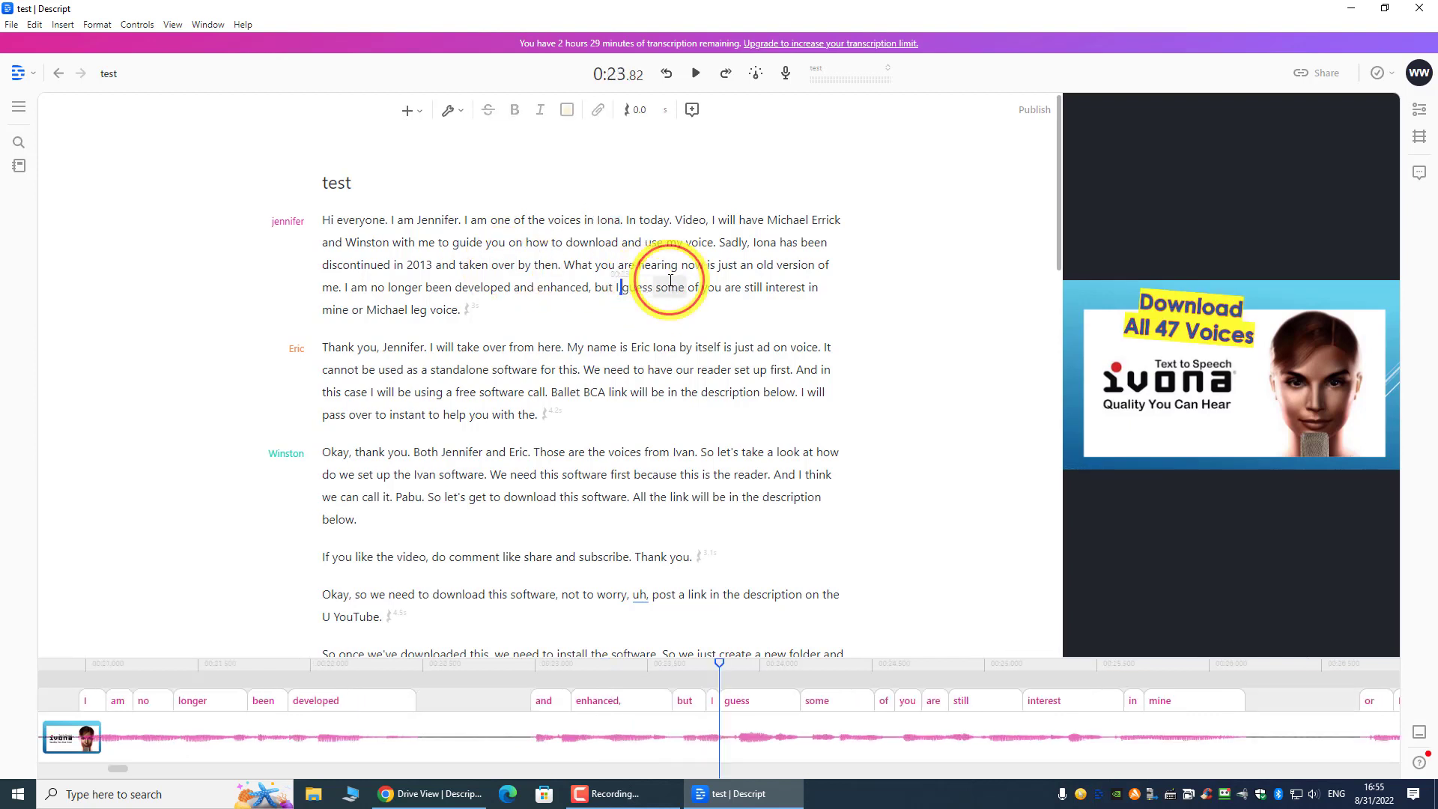
# - Correct 'Michael' to 'my colleague' and fix the misspelled colleague name
pyautogui.rightClick(790, 220)
pyautogui.click(824, 231)
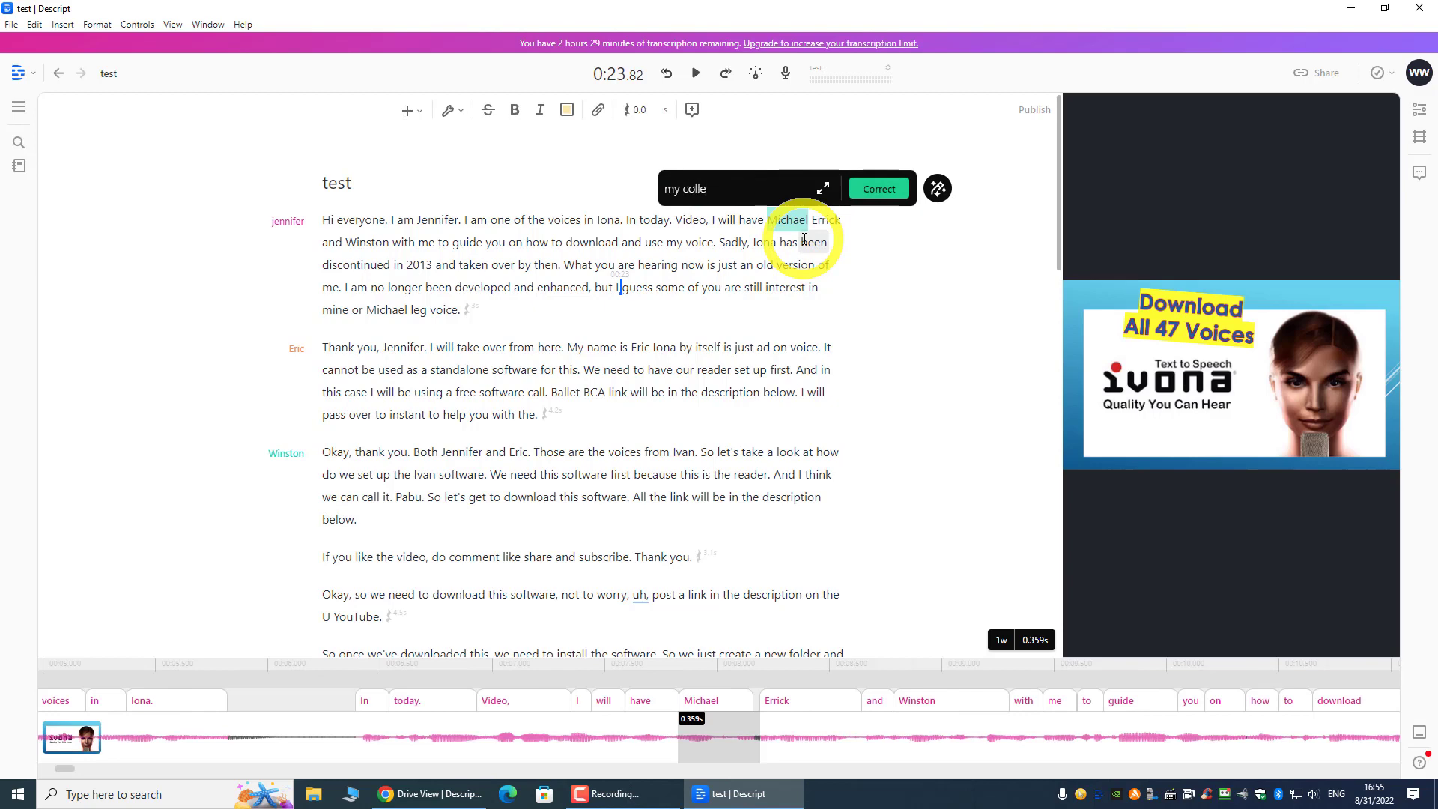
pyautogui.click(878, 188)
pyautogui.rightClick(334, 242)
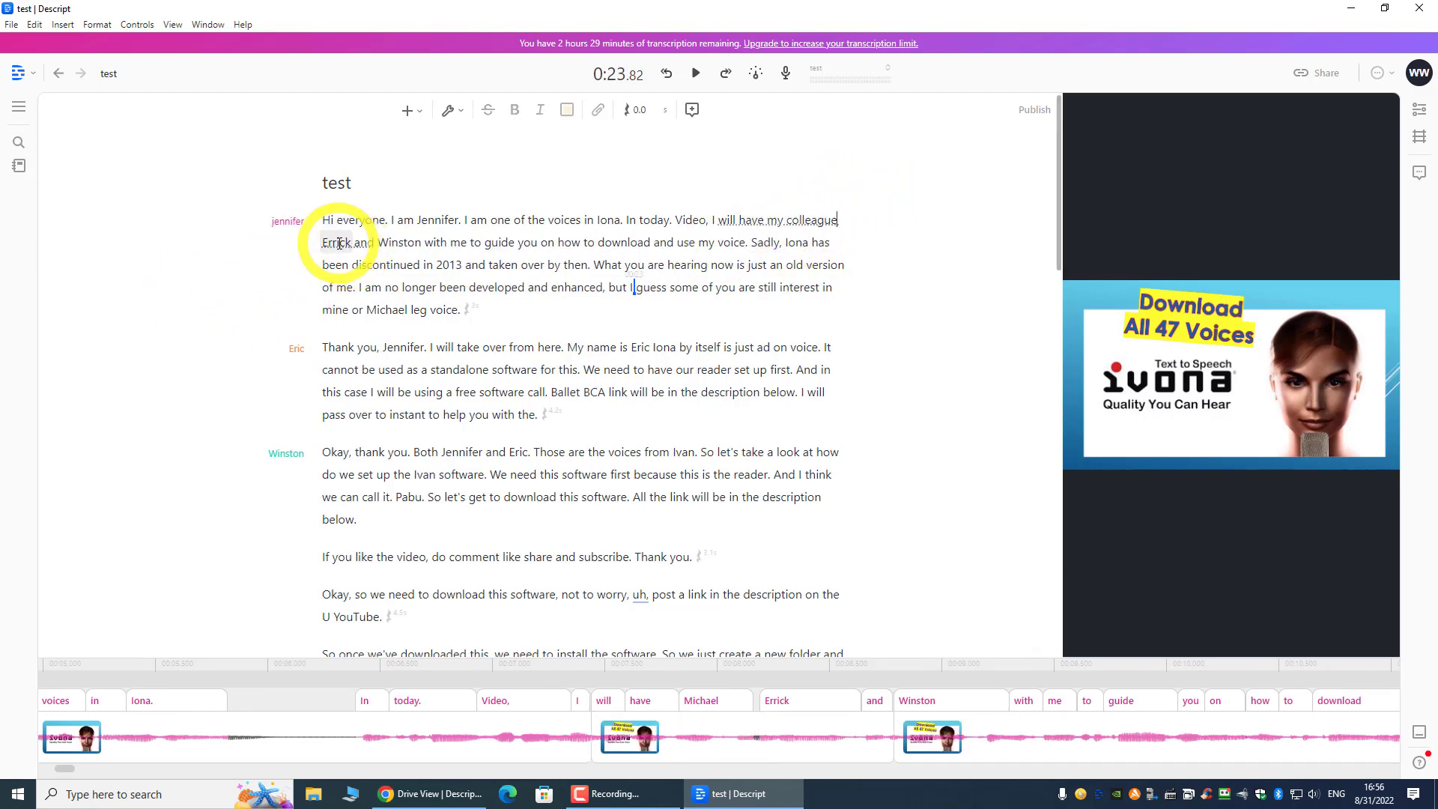
pyautogui.click(417, 313)
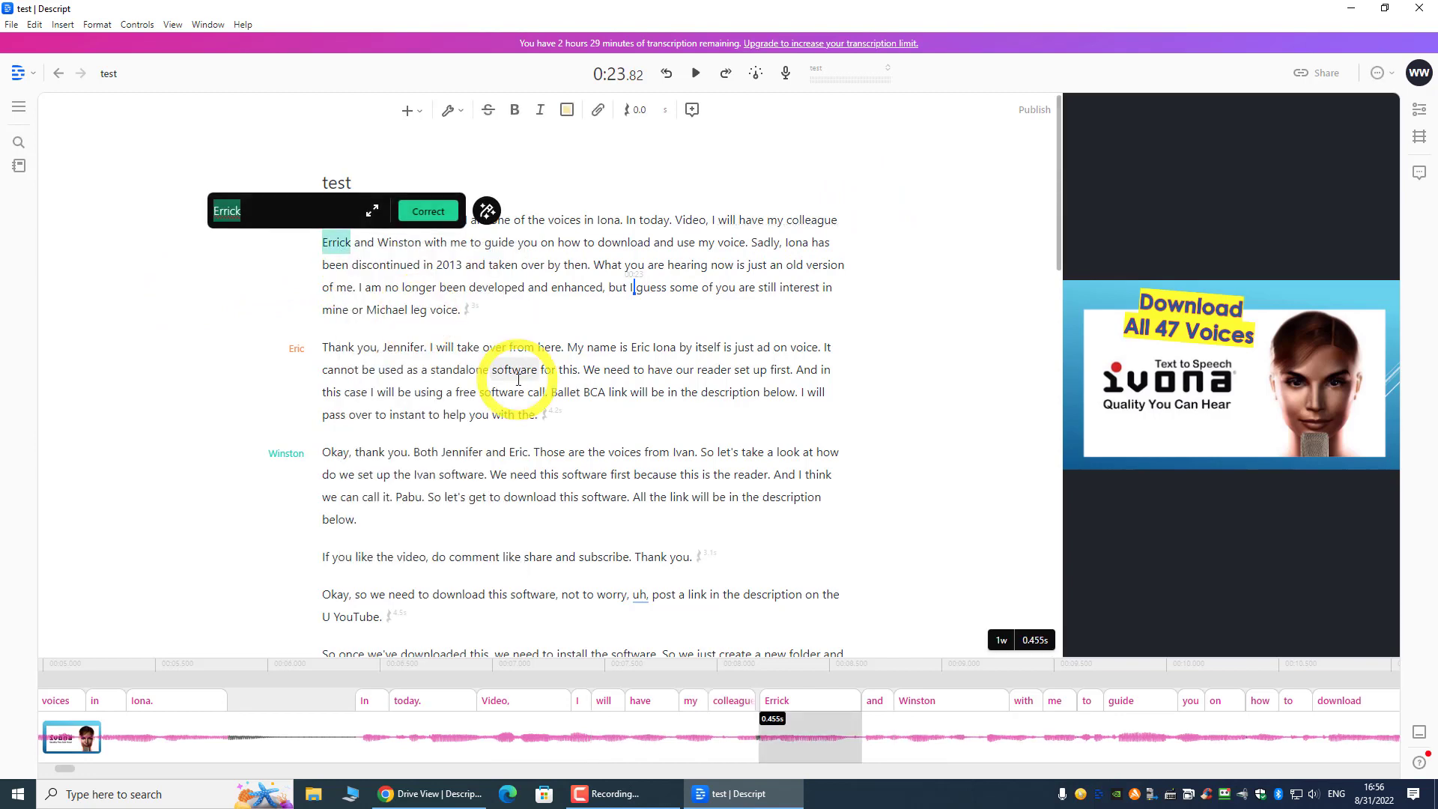
pyautogui.write('Eric')
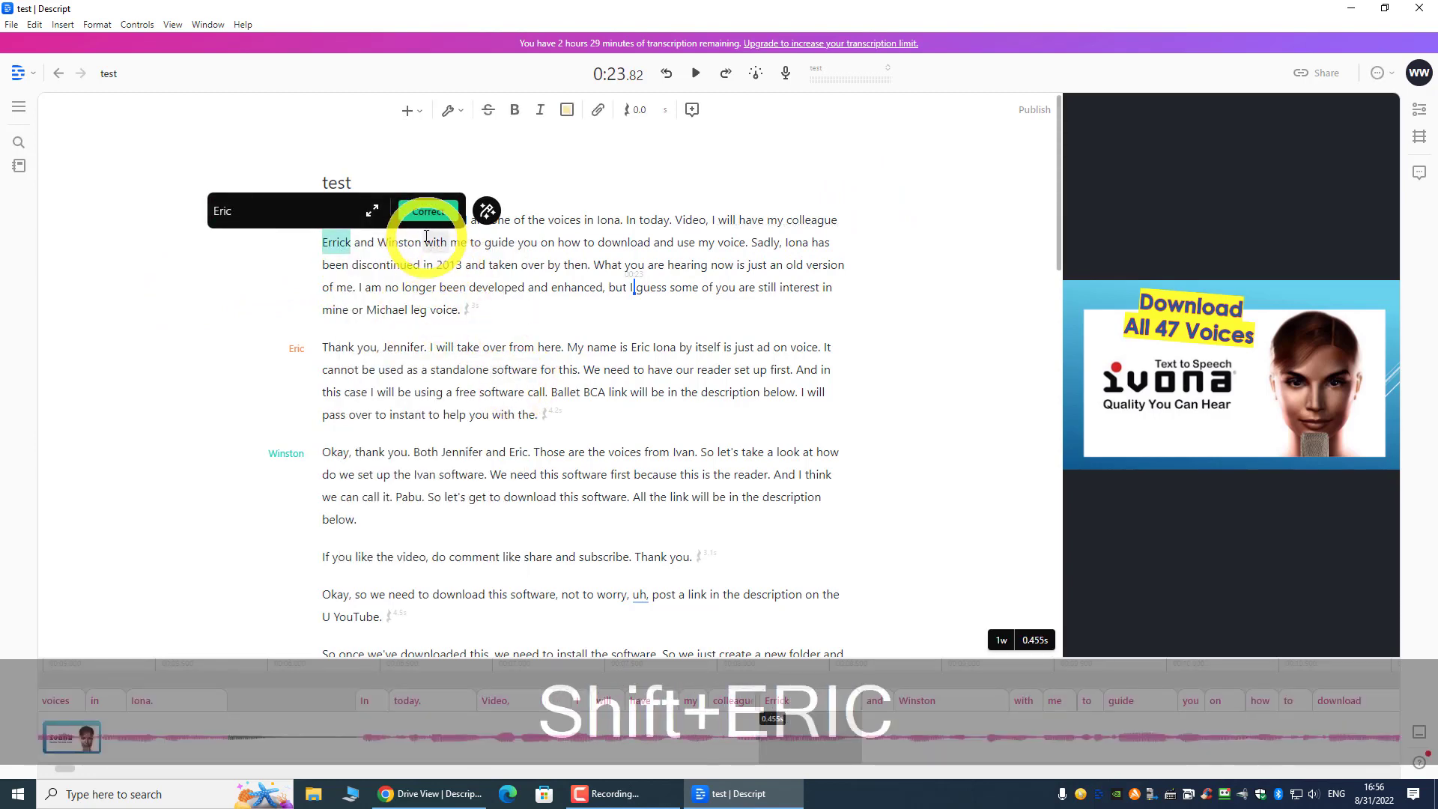
pyautogui.click(429, 211)
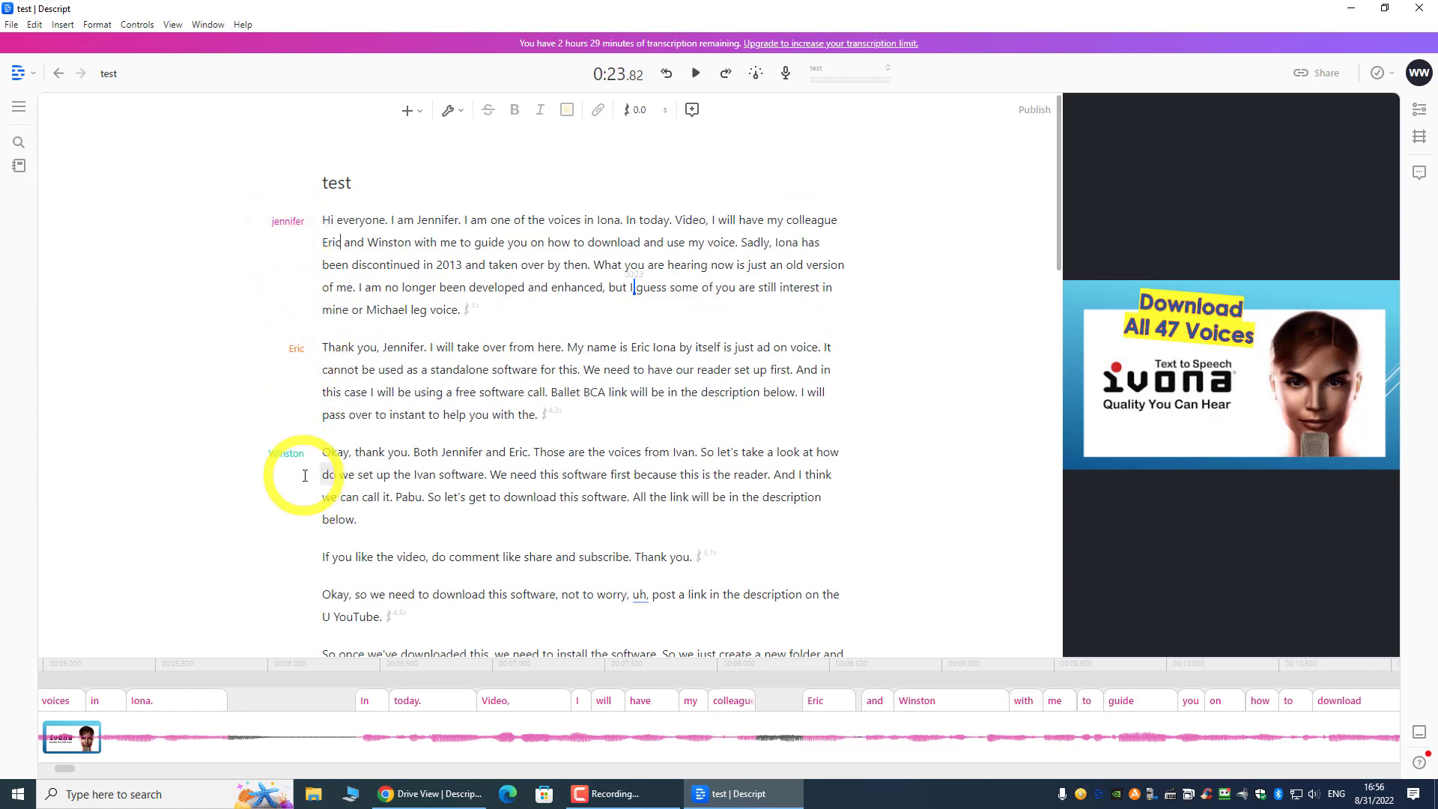
# - Scroll the transcript and select all of it with Ctrl+A
pyautogui.scroll(-3, 419, 439)
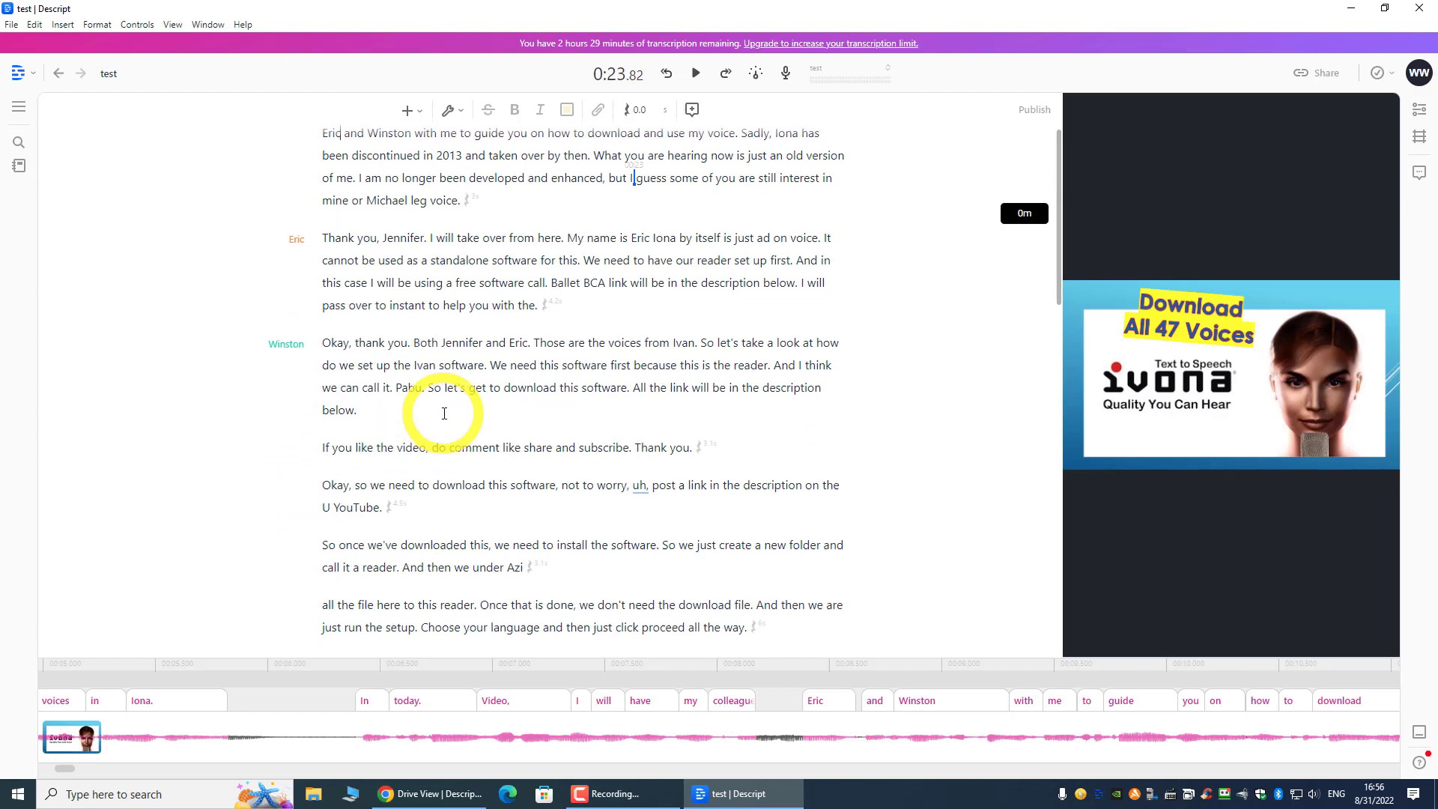
pyautogui.scroll(3, 449, 397)
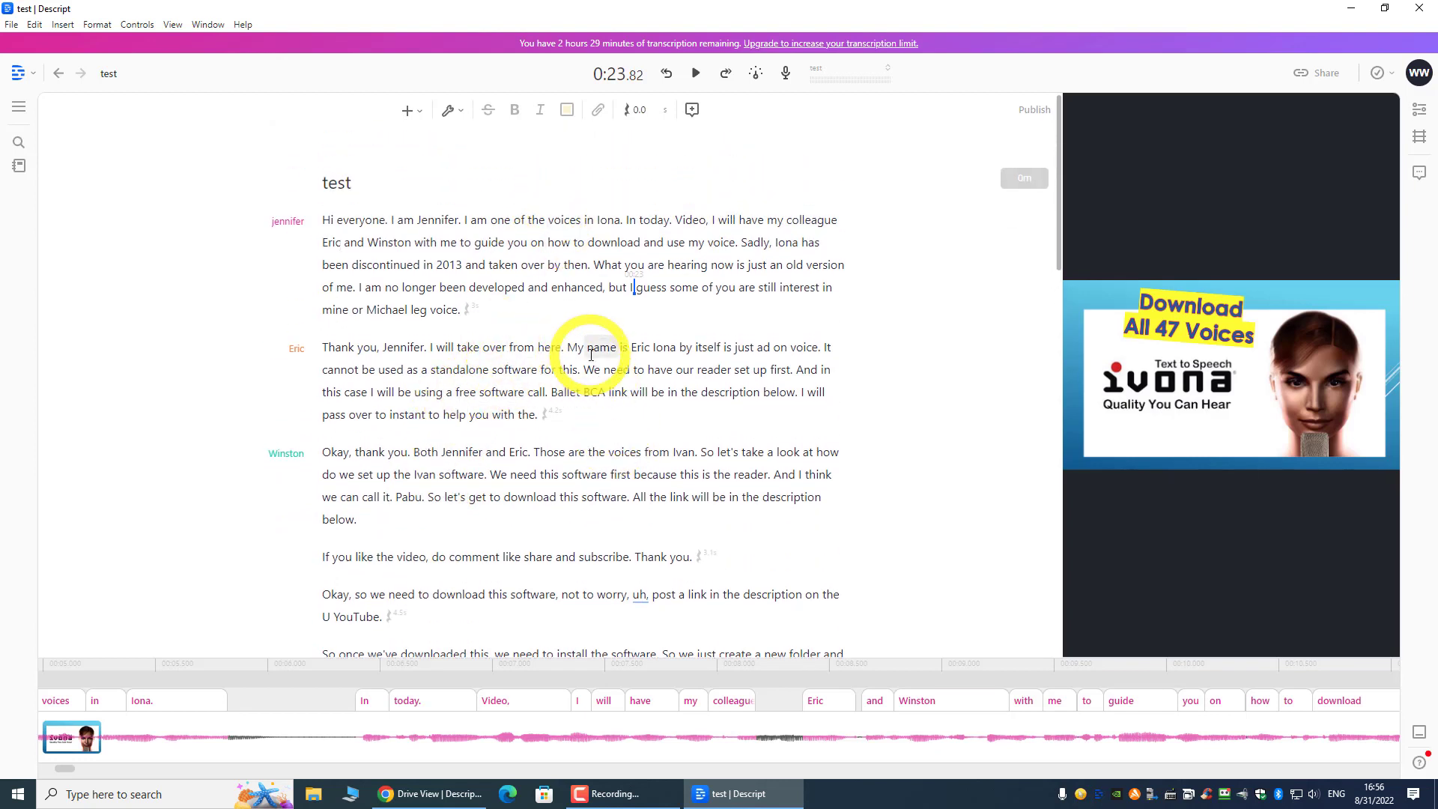
pyautogui.hotkey('ctrl', 'a')
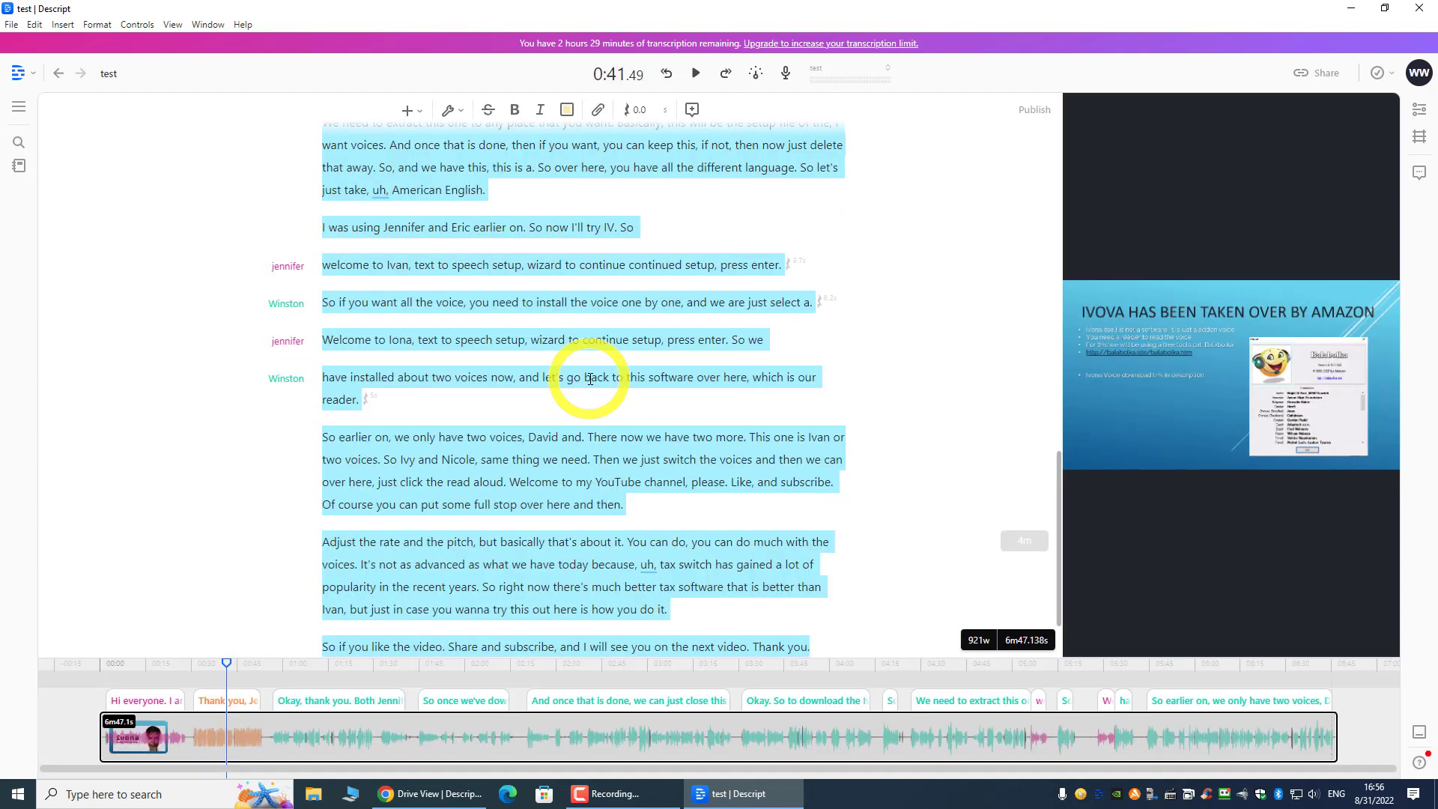
# - Paste the transcript into a new Notepad window, then close it without saving
pyautogui.click(17, 794)
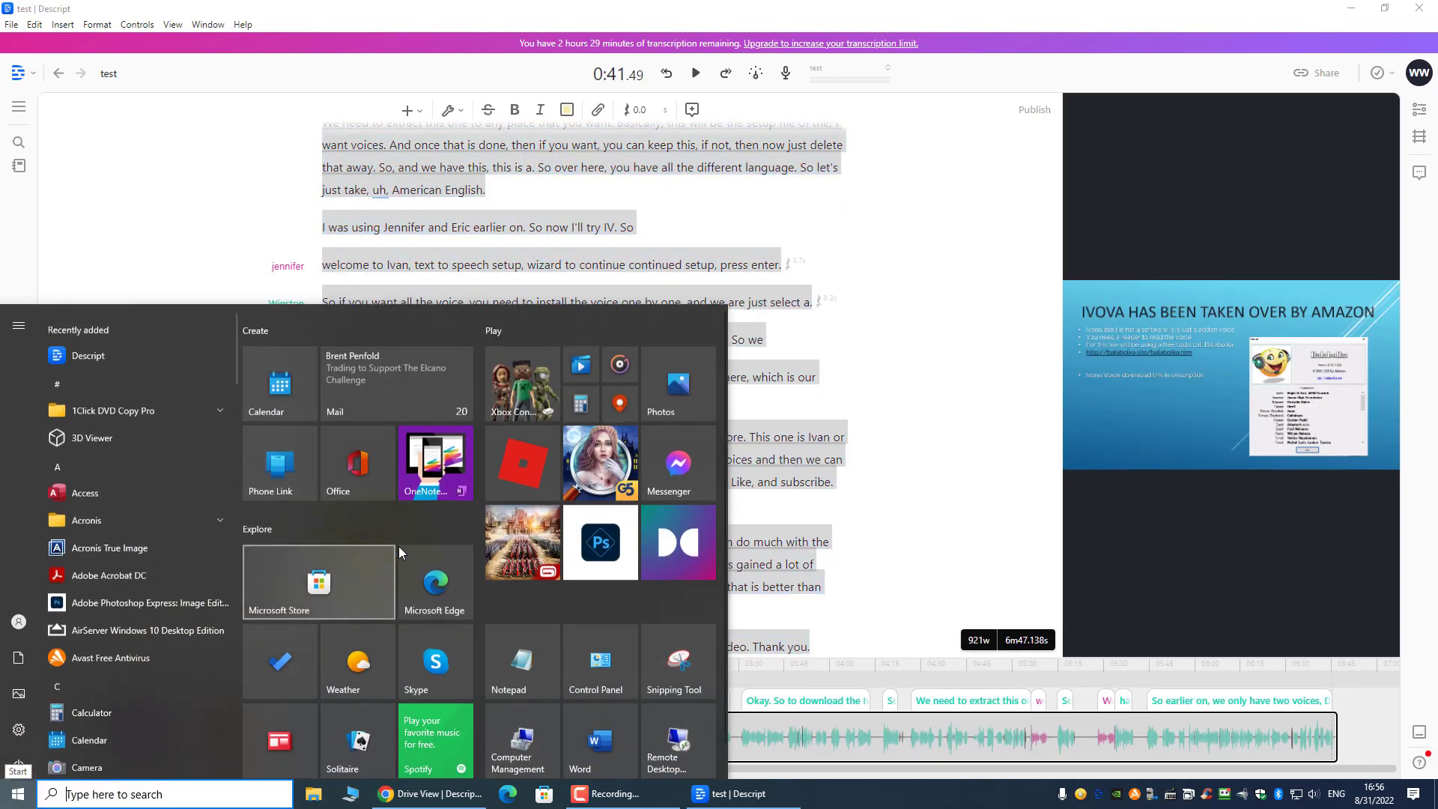
pyautogui.click(525, 648)
pyautogui.hotkey('ctrl', 'v')
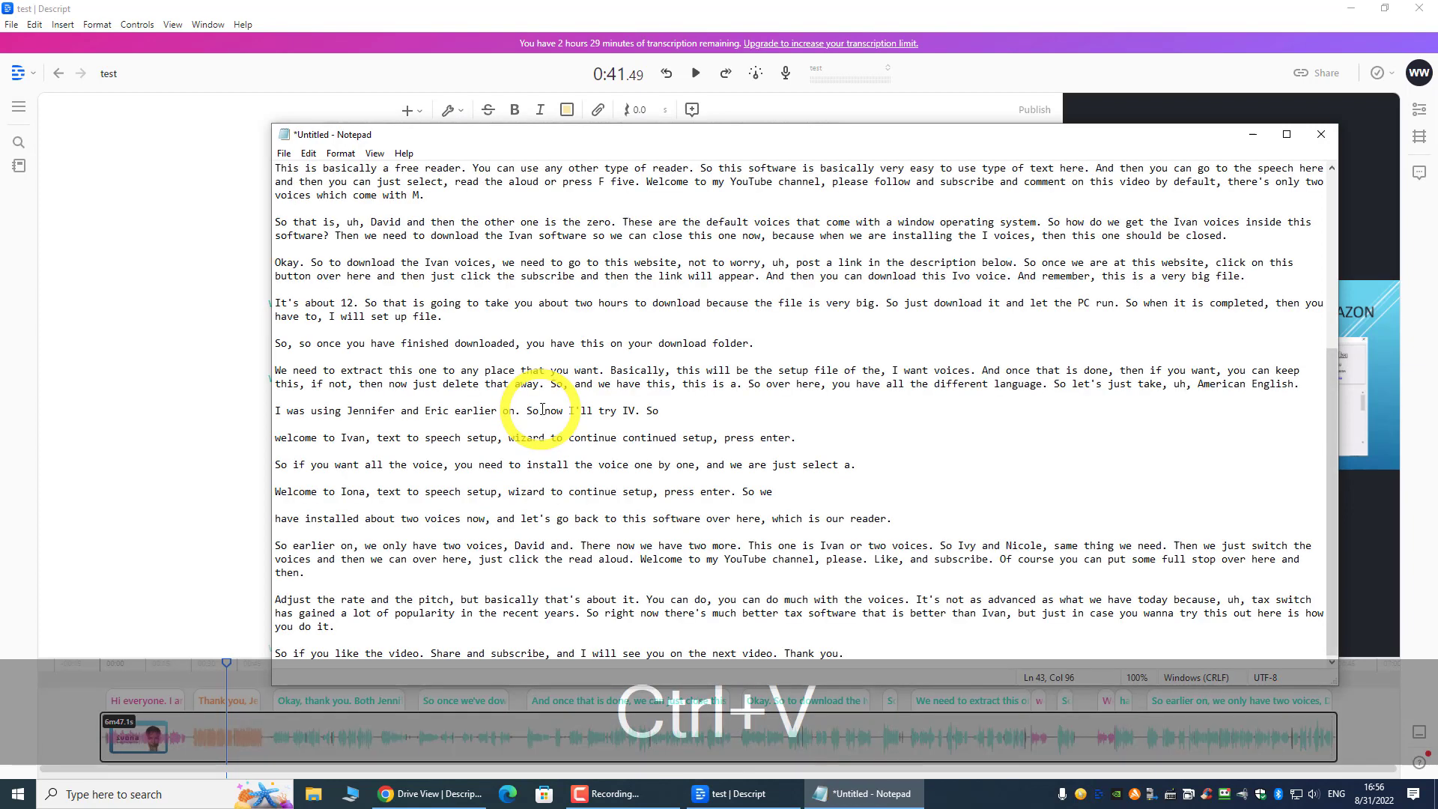
pyautogui.scroll(7, 542, 409)
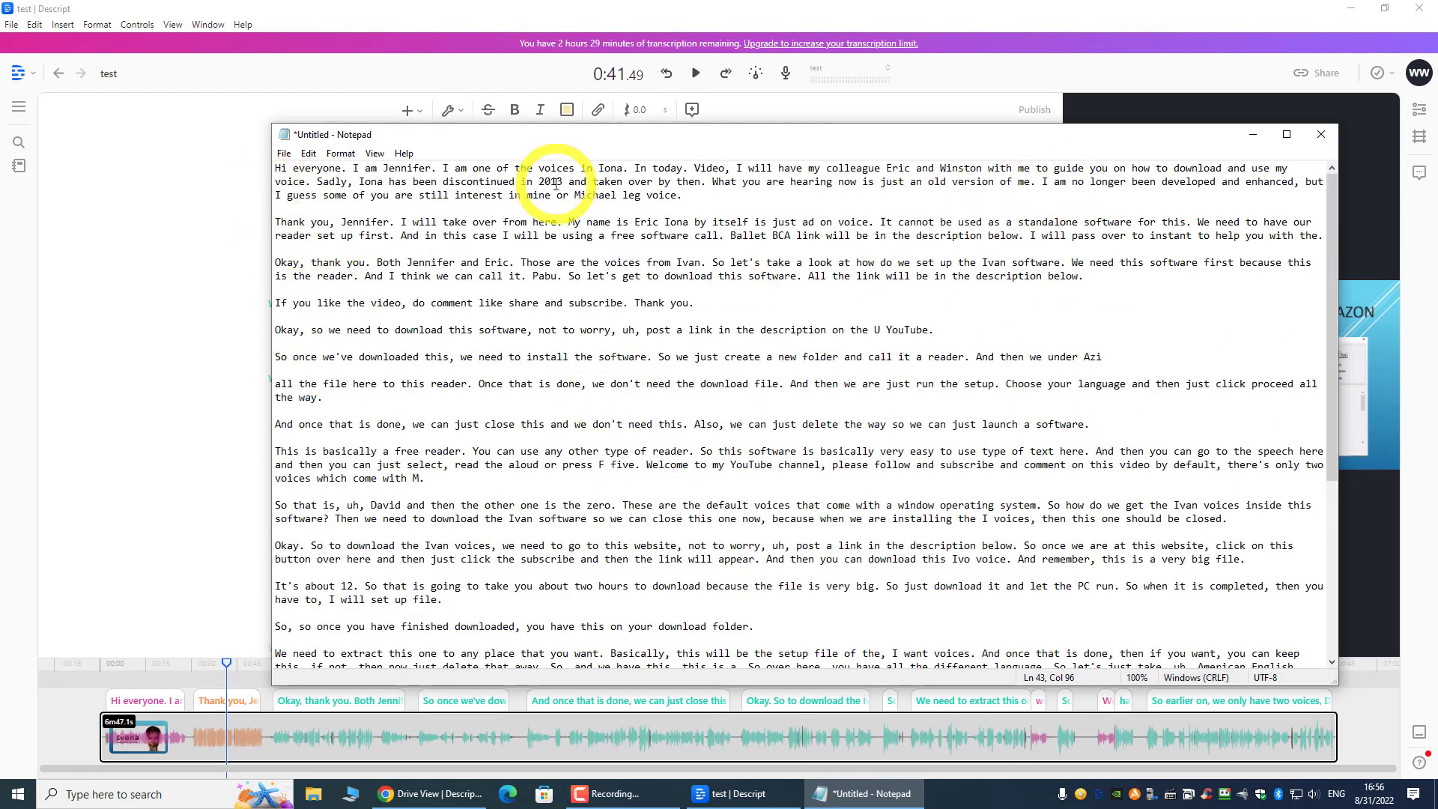
pyautogui.click(1324, 141)
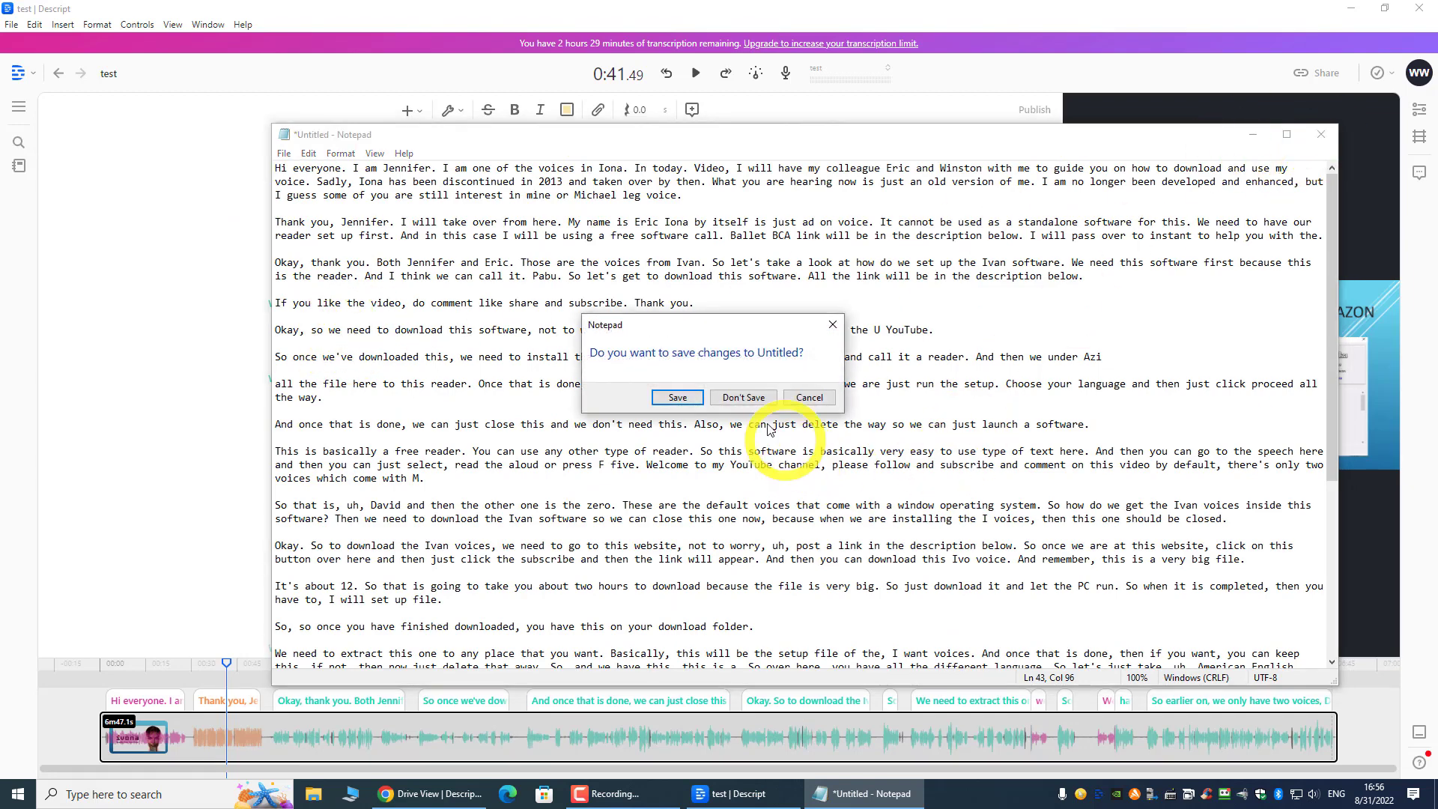
pyautogui.click(740, 382)
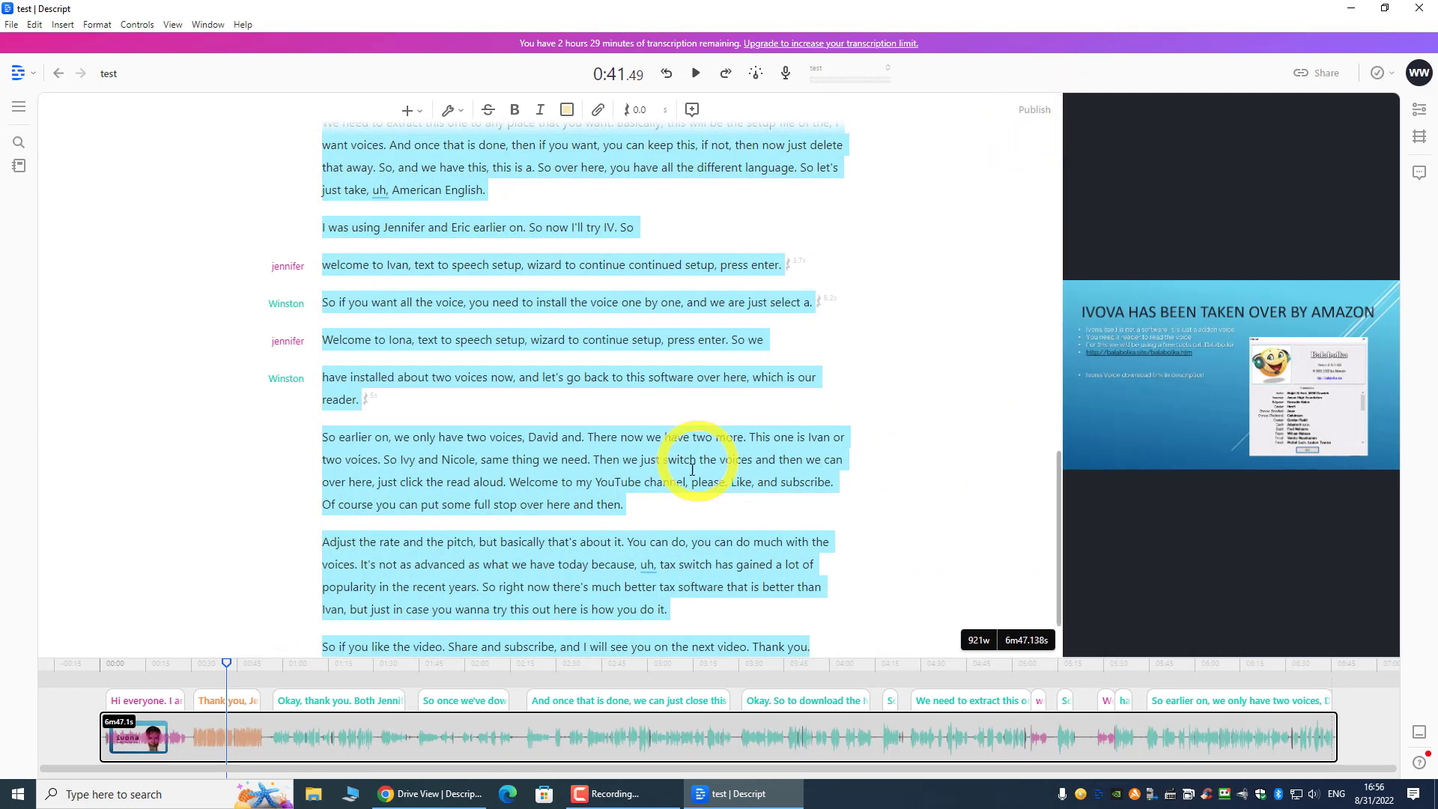
# - Deselect the transcript and publish it as the unlisted 'test' web page with transcript shown
pyautogui.click(472, 430)
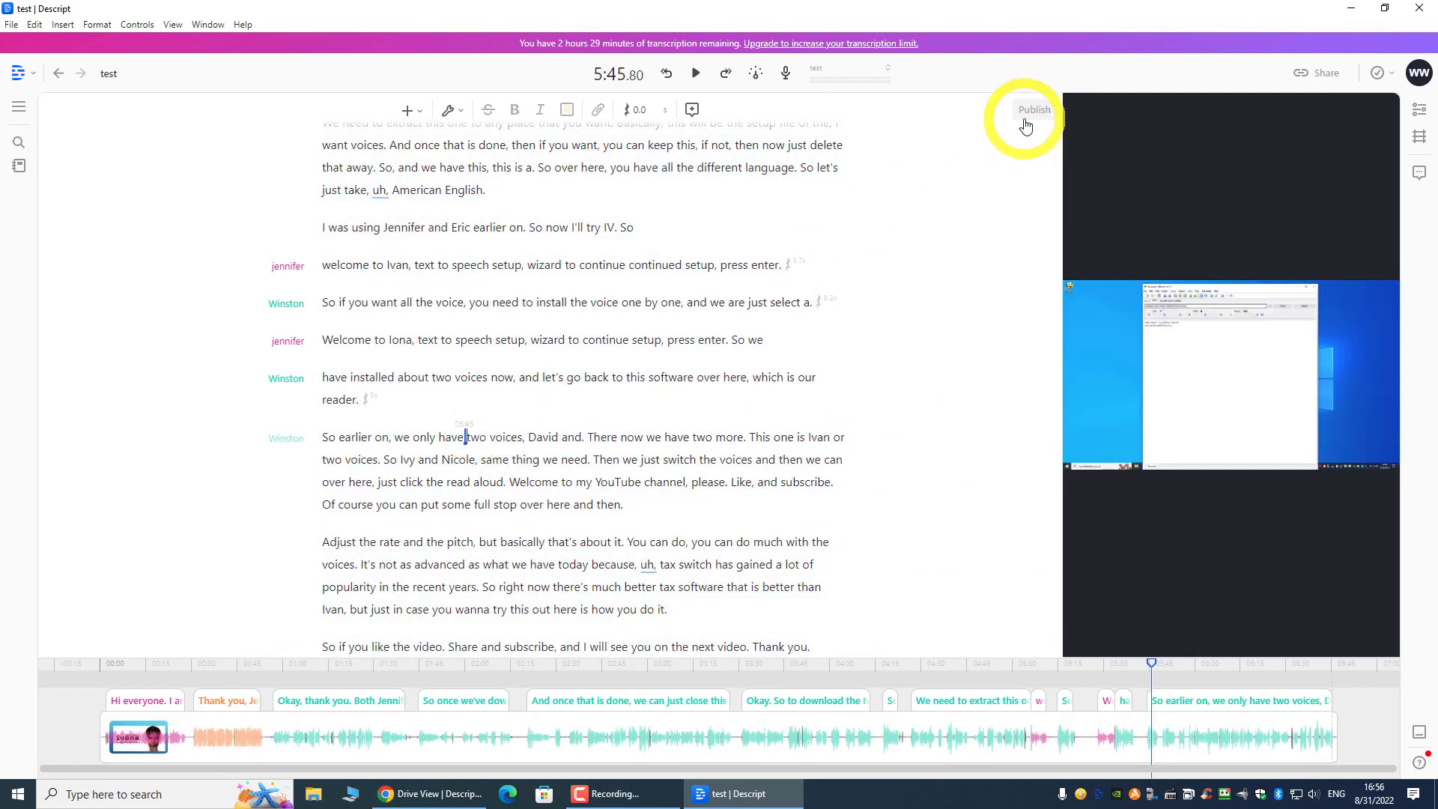
pyautogui.click(1026, 120)
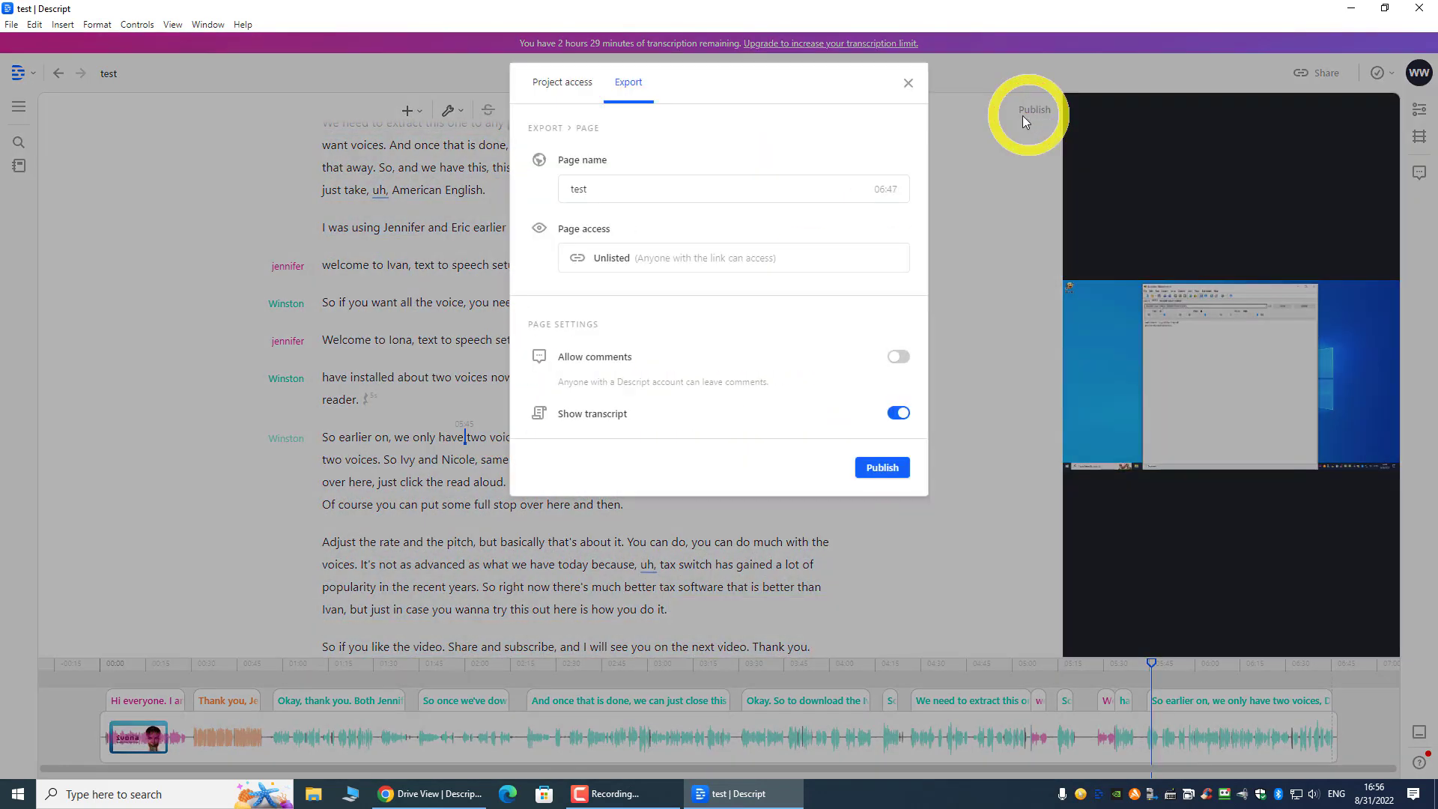
pyautogui.click(882, 468)
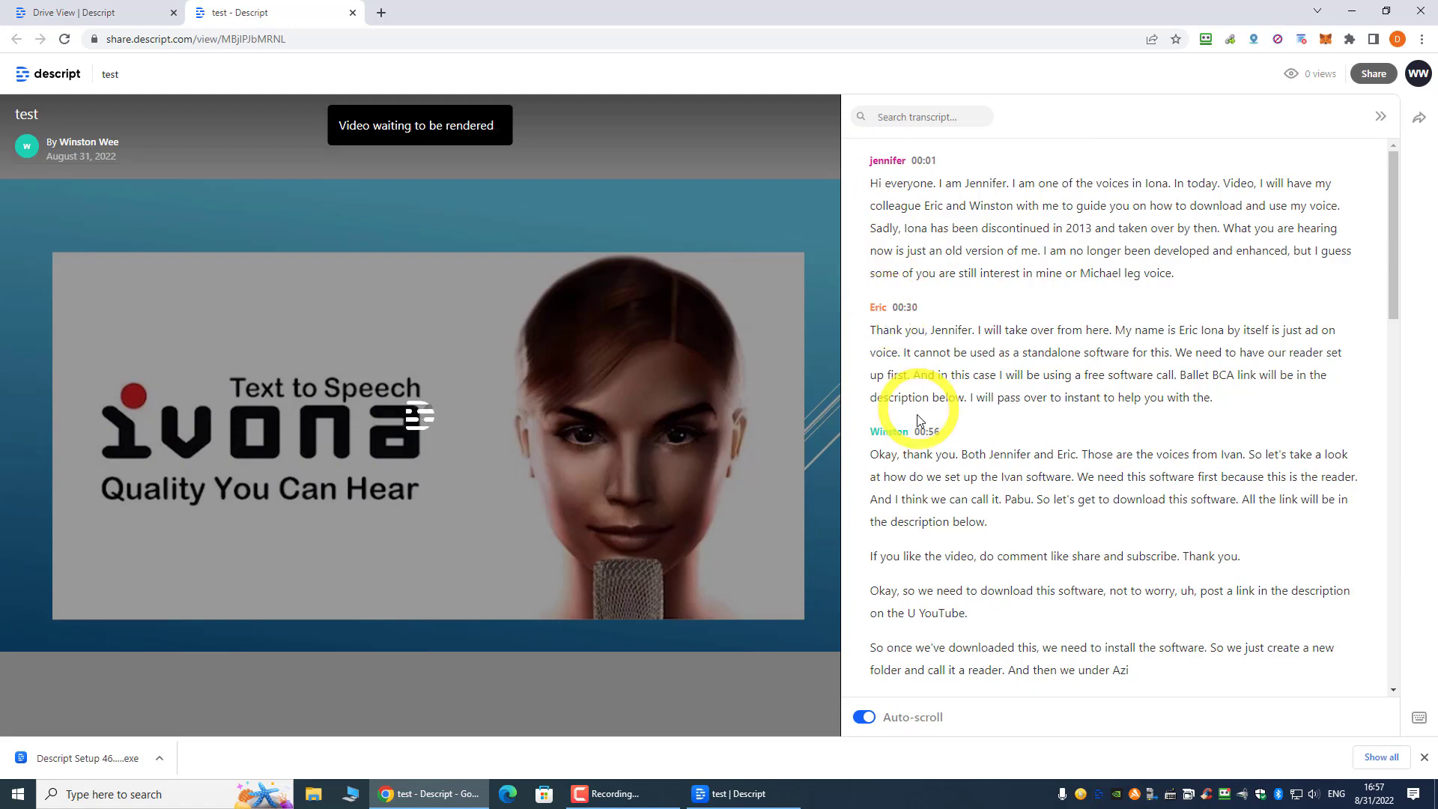
# - Scroll through the published page's speaker-labelled transcript and back to the top
pyautogui.scroll(-8, 910, 434)
pyautogui.scroll(-5, 910, 443)
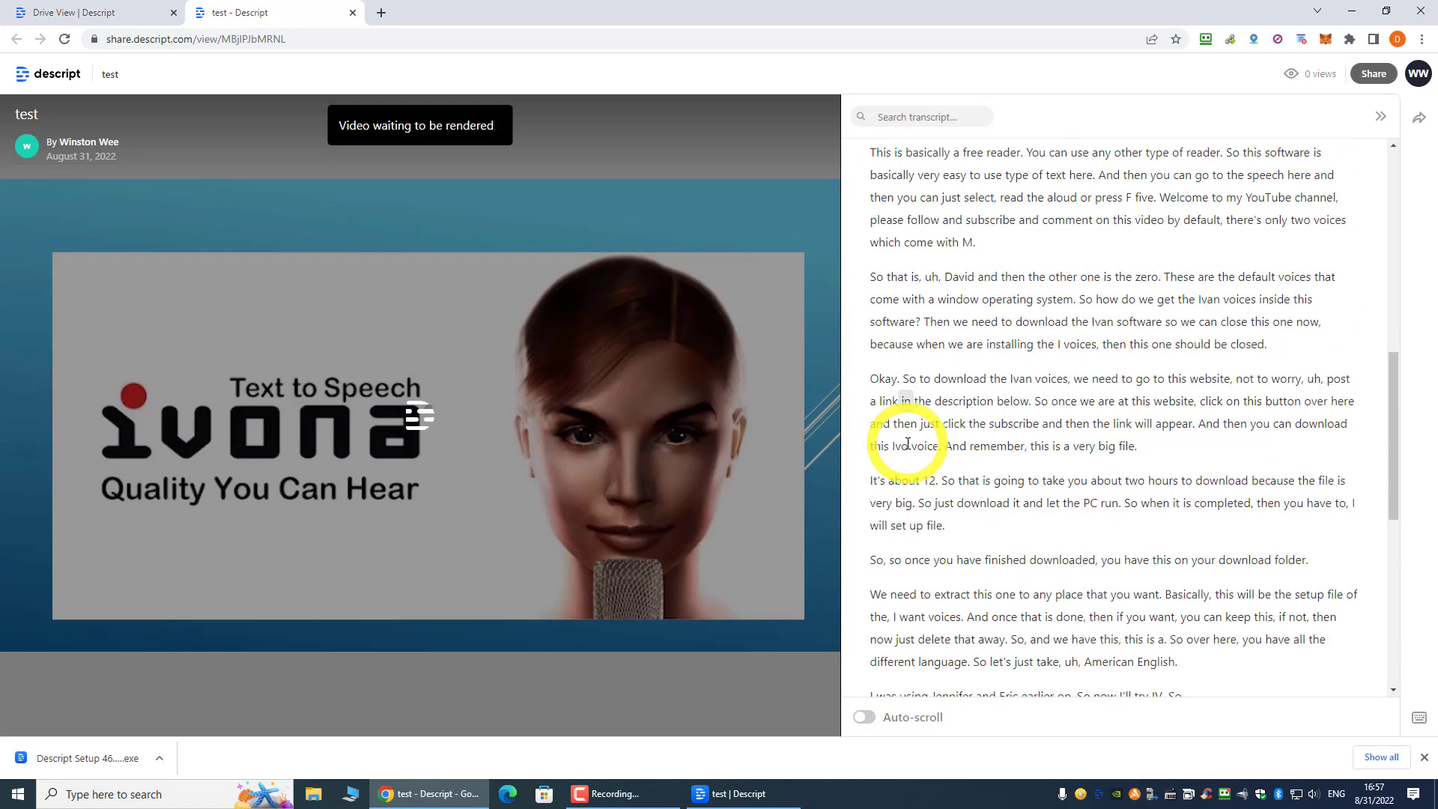
pyautogui.scroll(13, 910, 443)
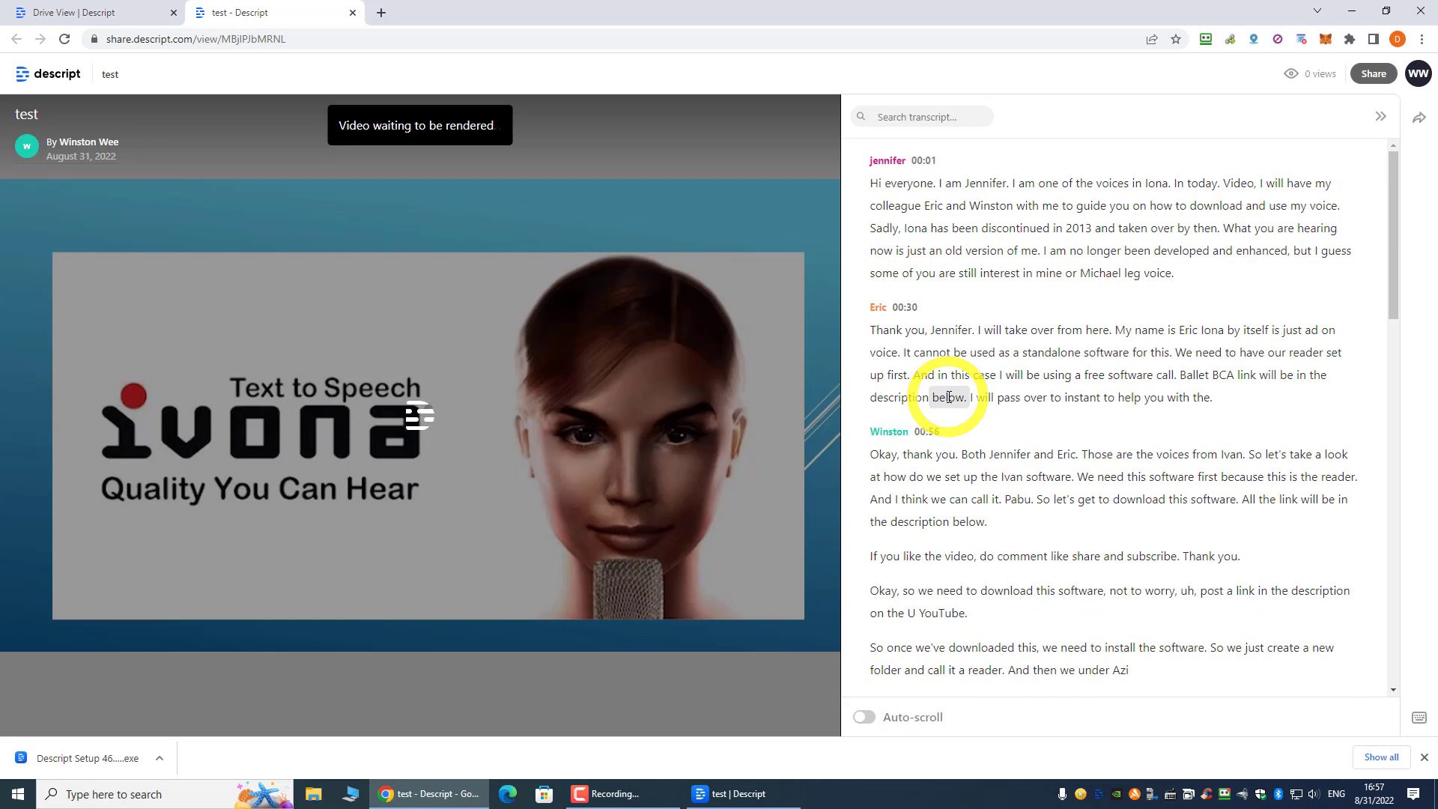